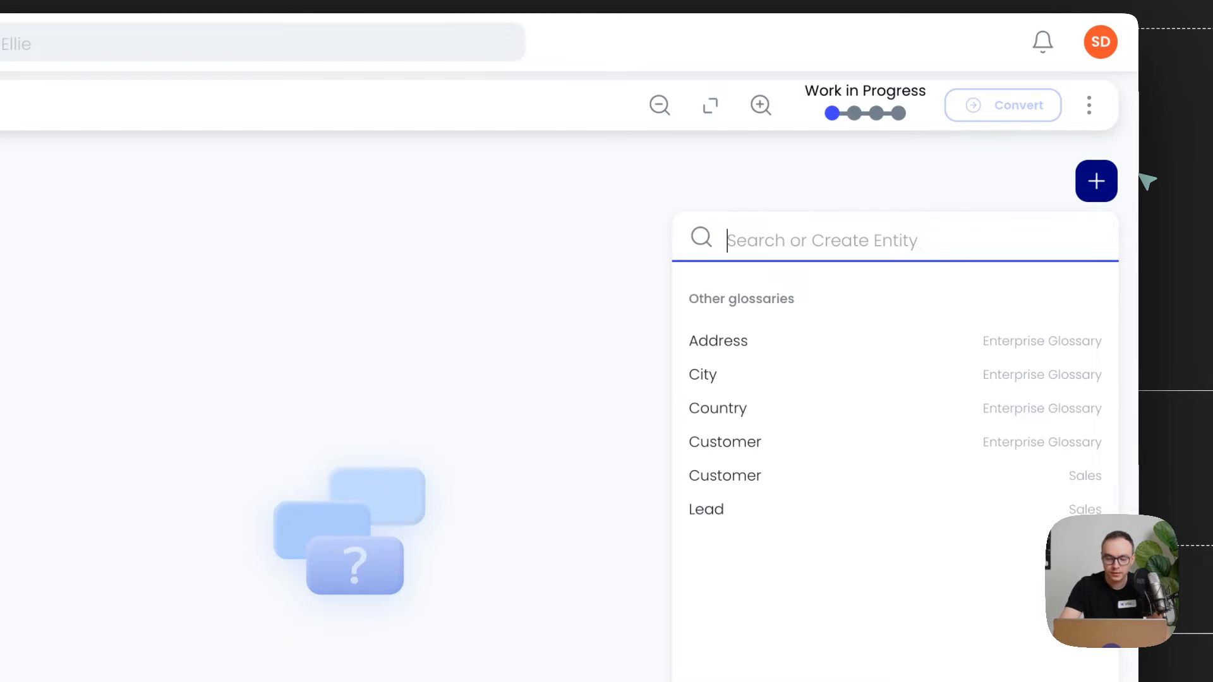
Step: Add the existing Customer entity from the Sales glossary to the CRM model
text(Customer)
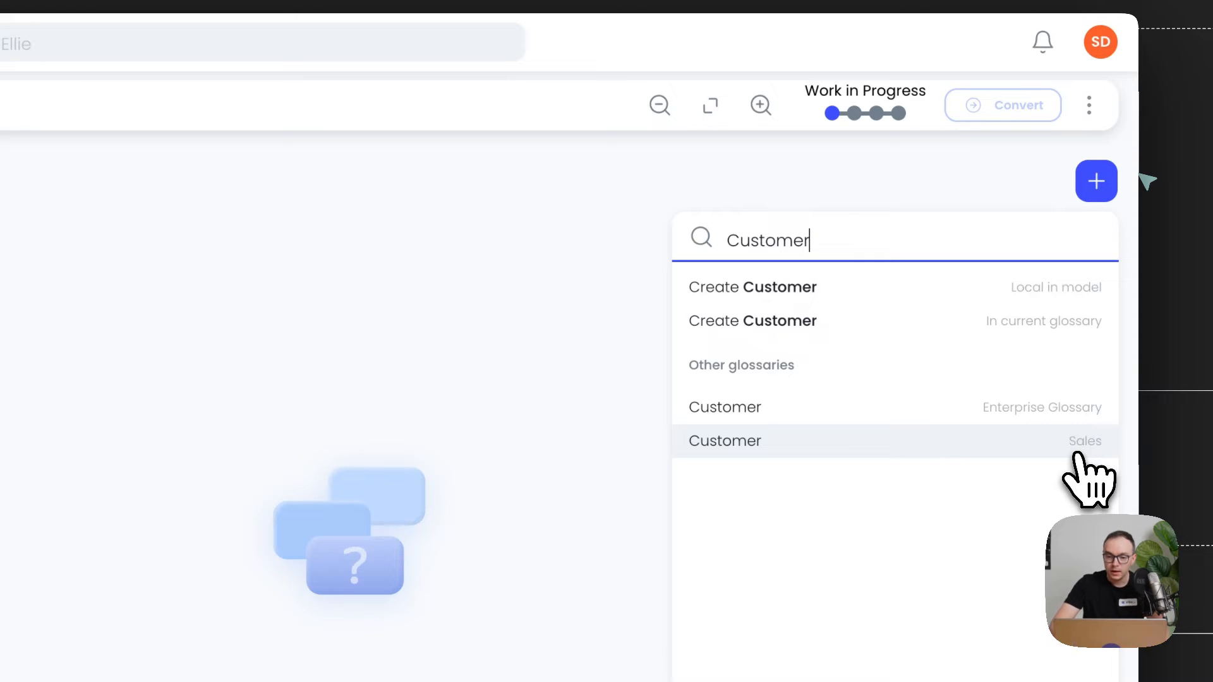
click(871, 444)
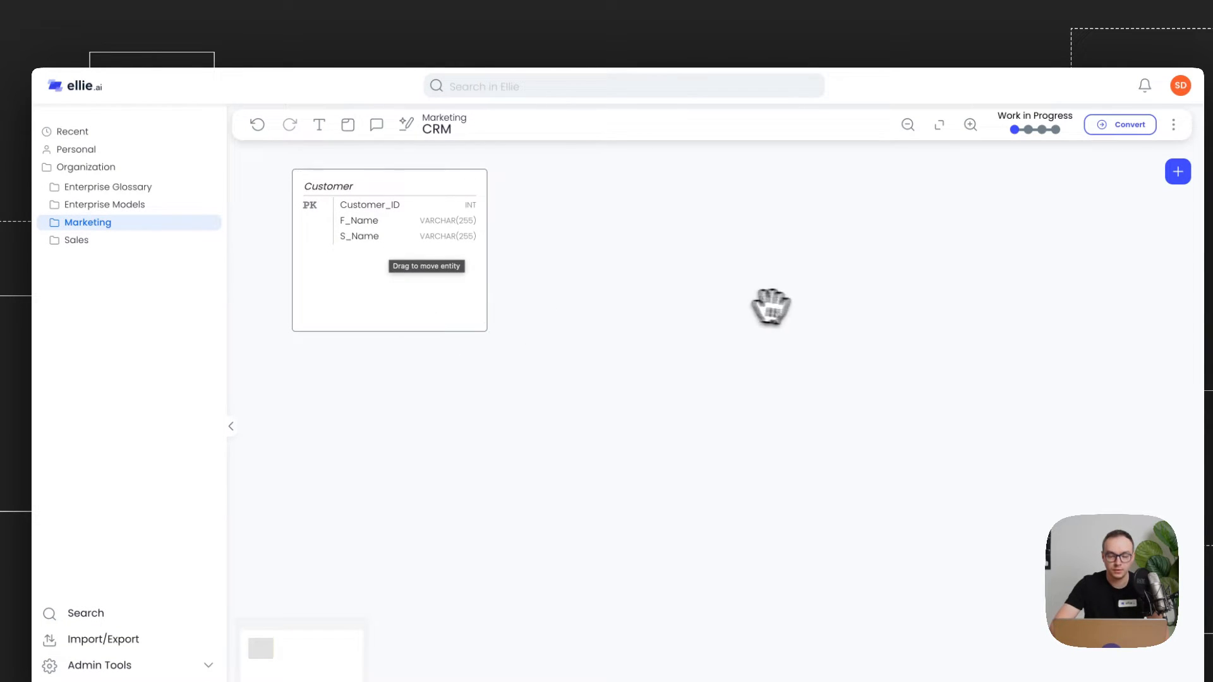
Step: Create a new Customer entity in the model from the entity search
click(1173, 181)
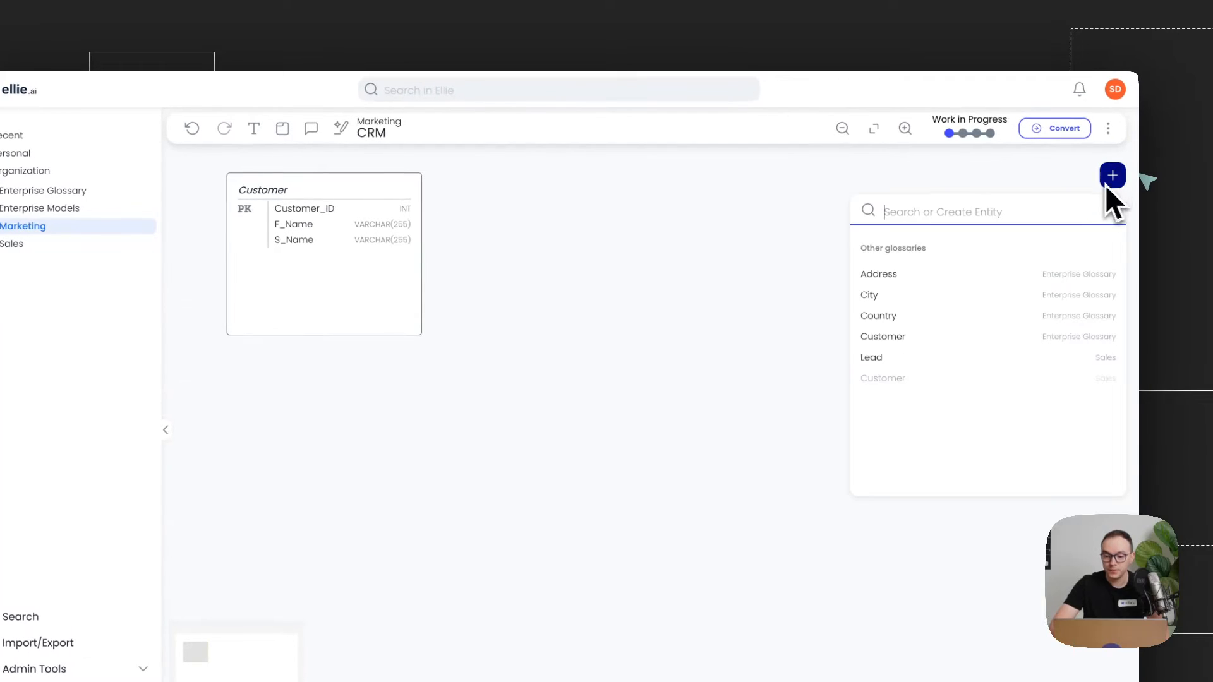
text(Customer)
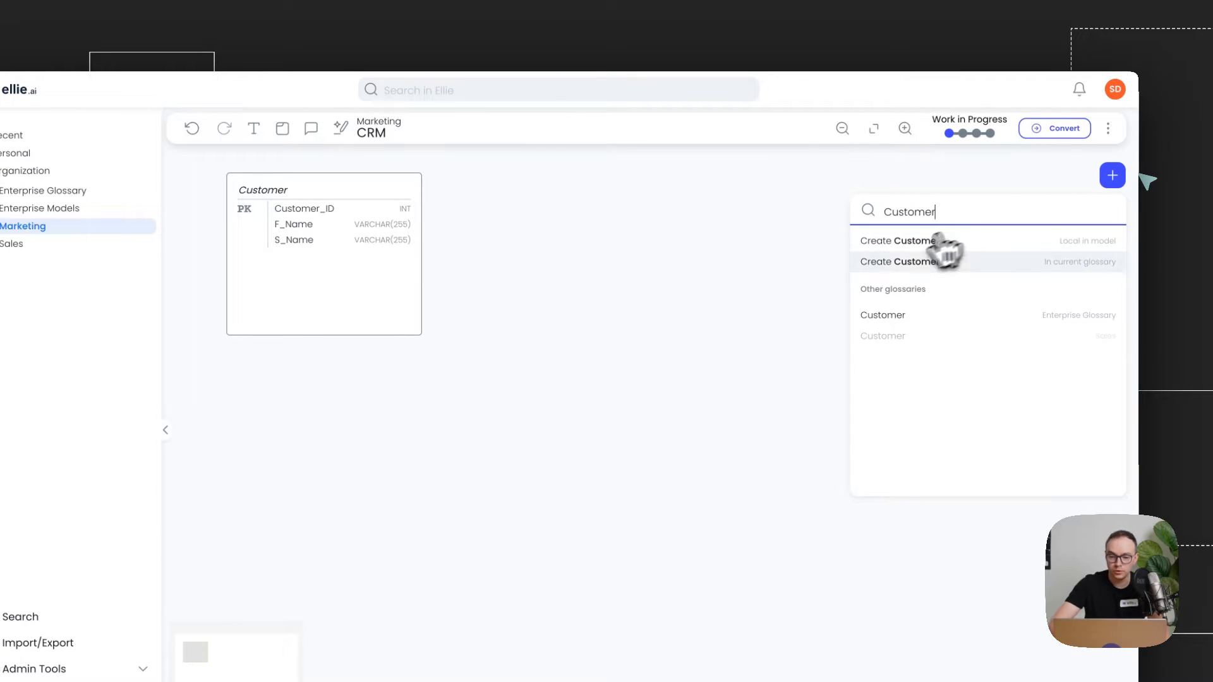
click(894, 262)
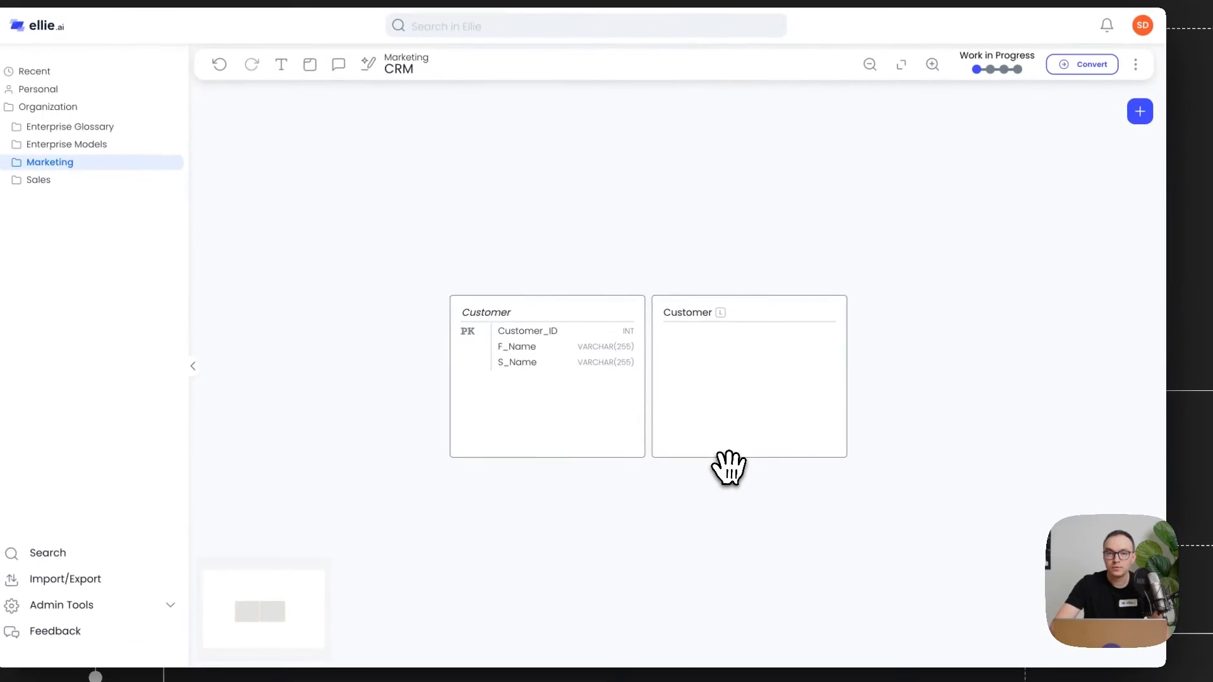
Step: Create a new Lead entity from the entity search
click(1140, 112)
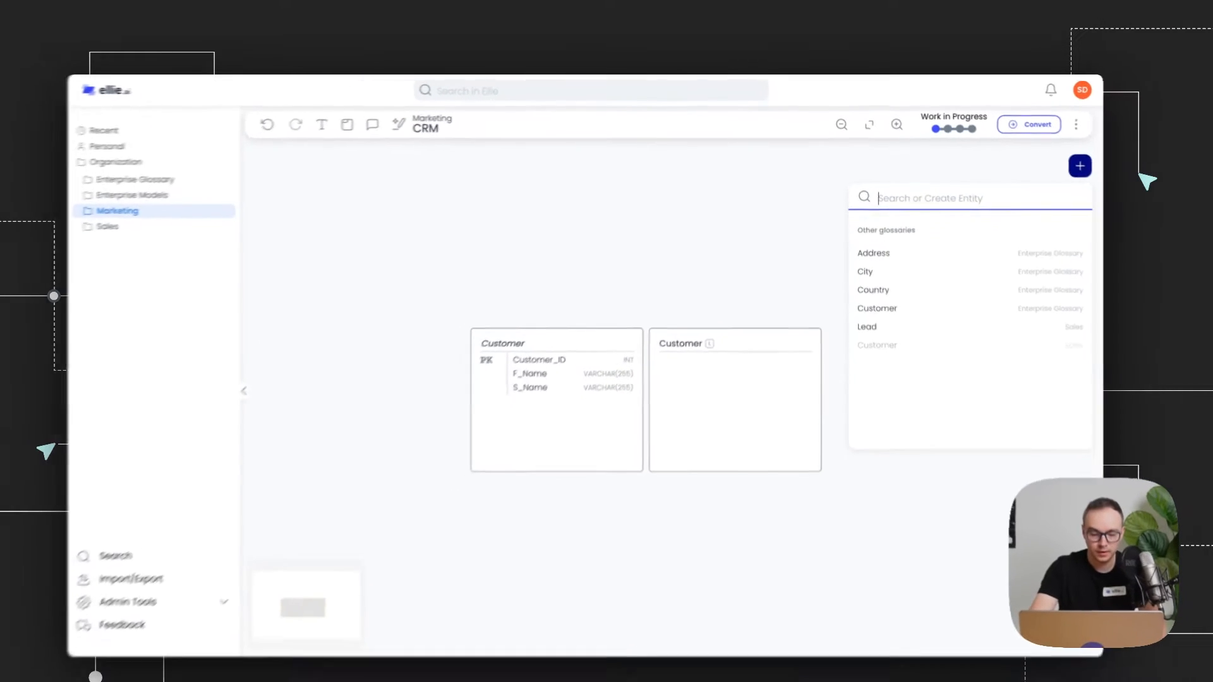
text(Lead)
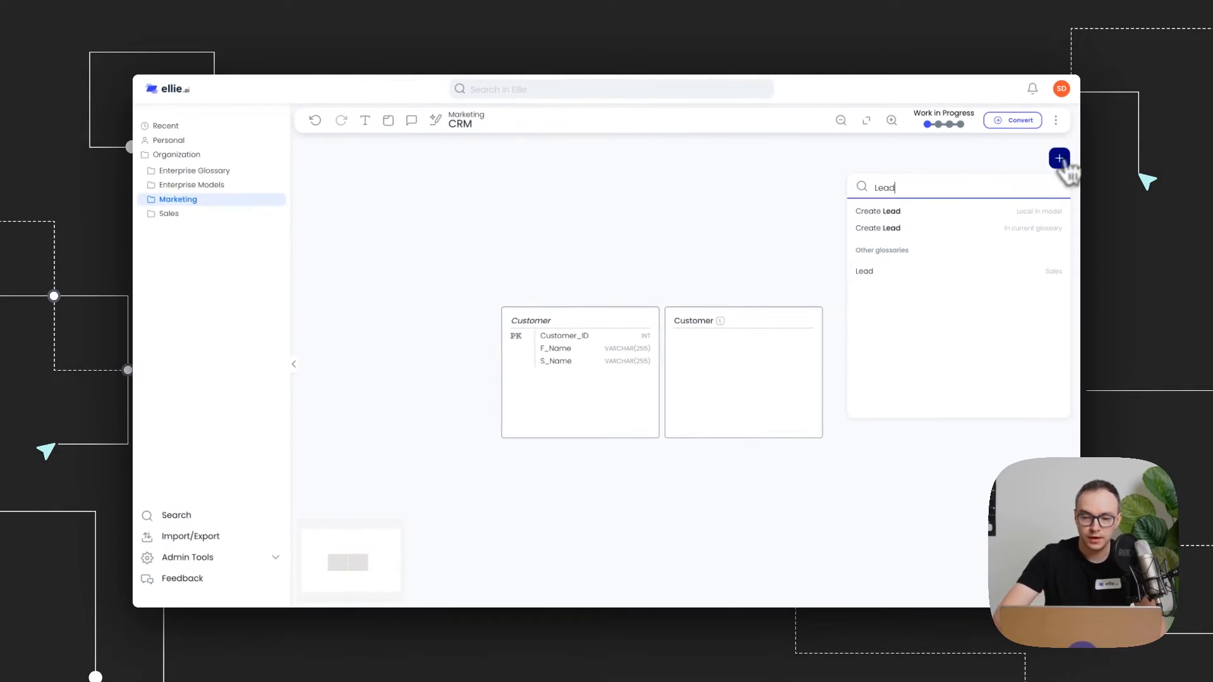
click(970, 237)
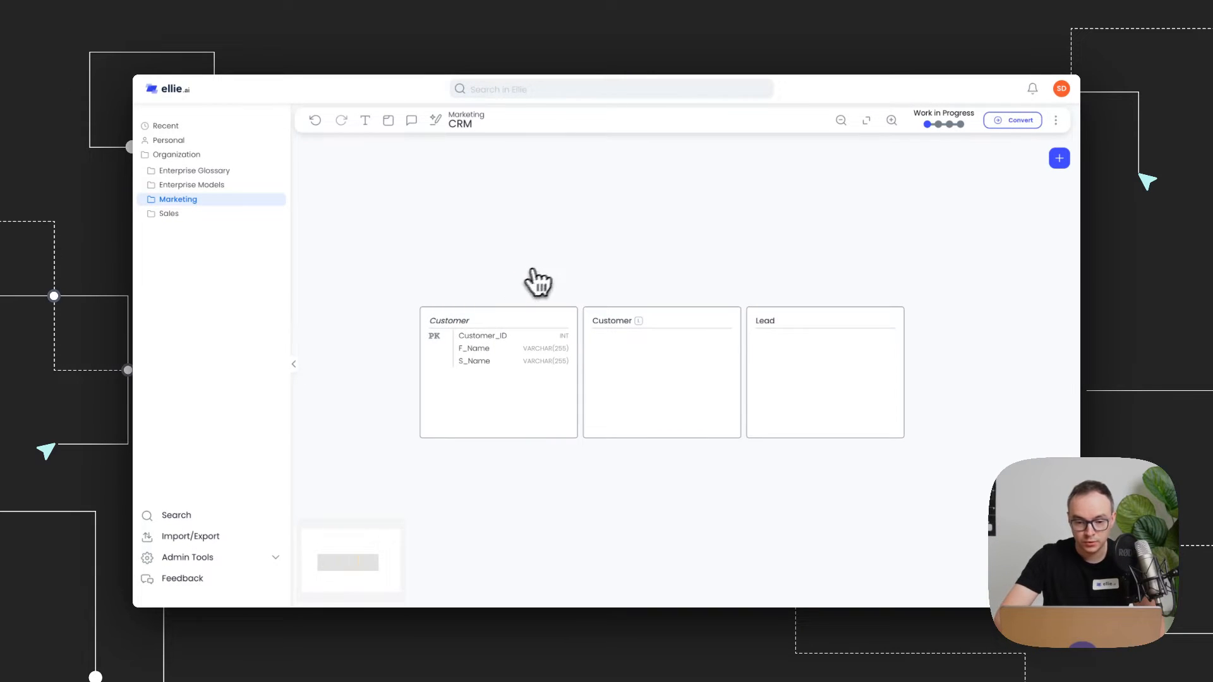
Step: Rearrange the entities on the canvas so the two Customer boxes and Lead are spaced apart
mouse_move(639, 322)
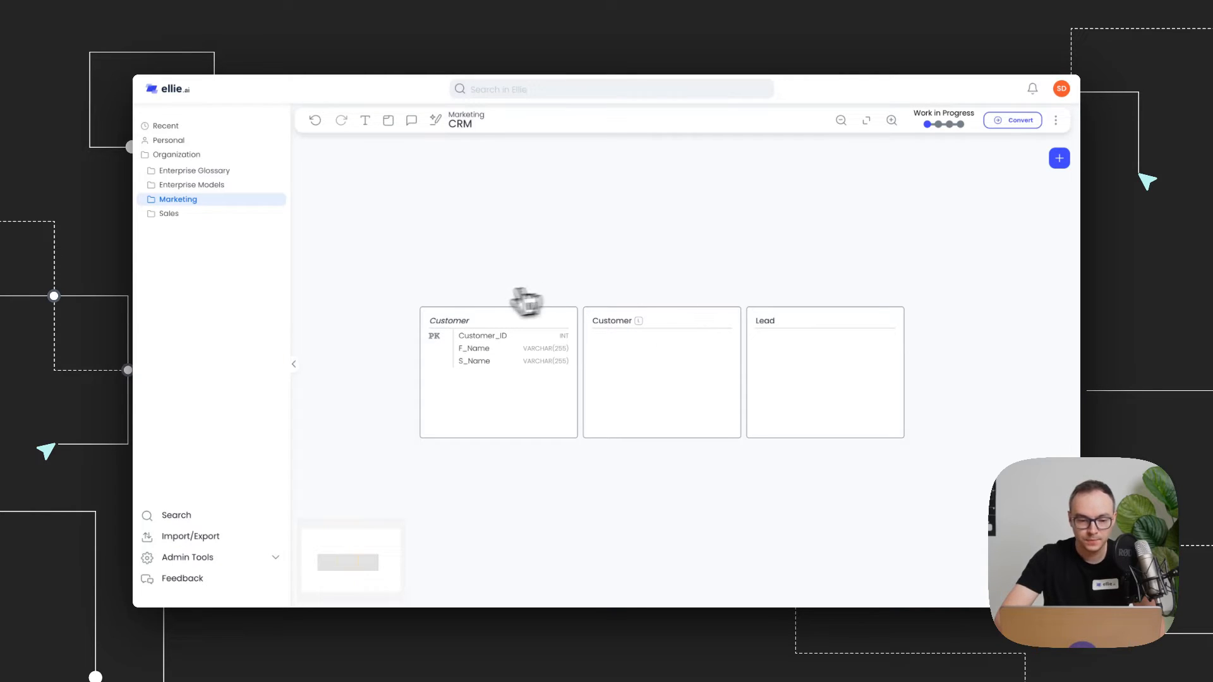
mouse_move(459, 326)
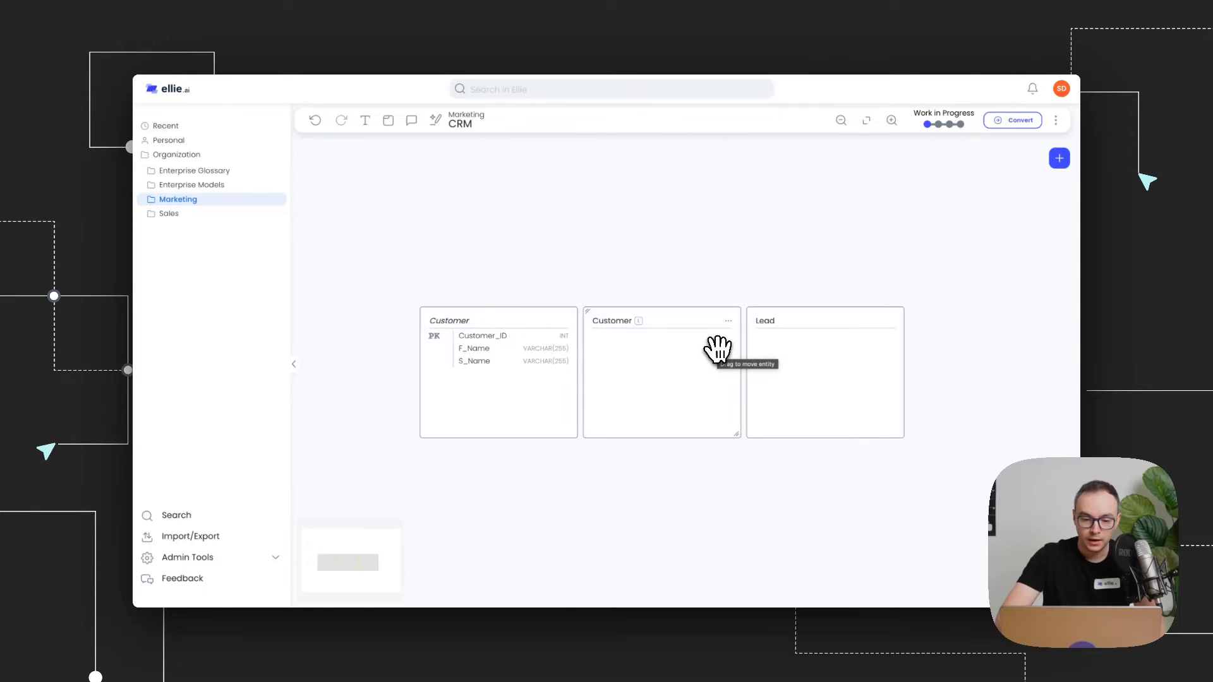
drag(509, 415, 405, 430)
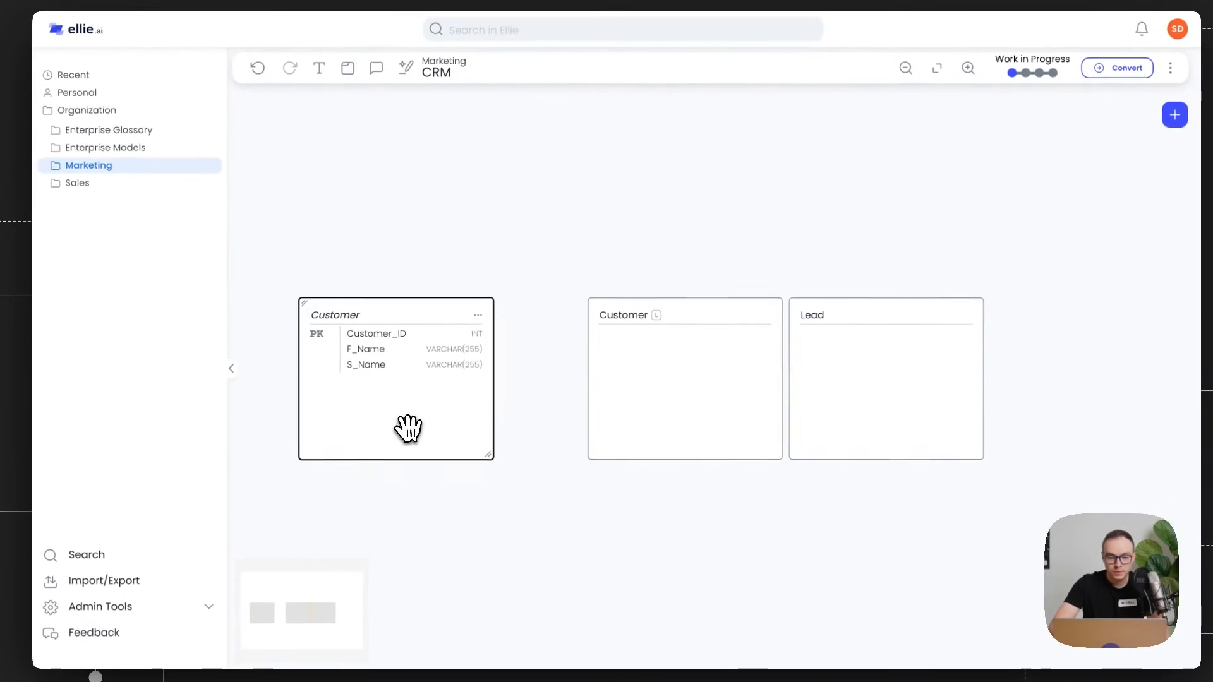
click(496, 264)
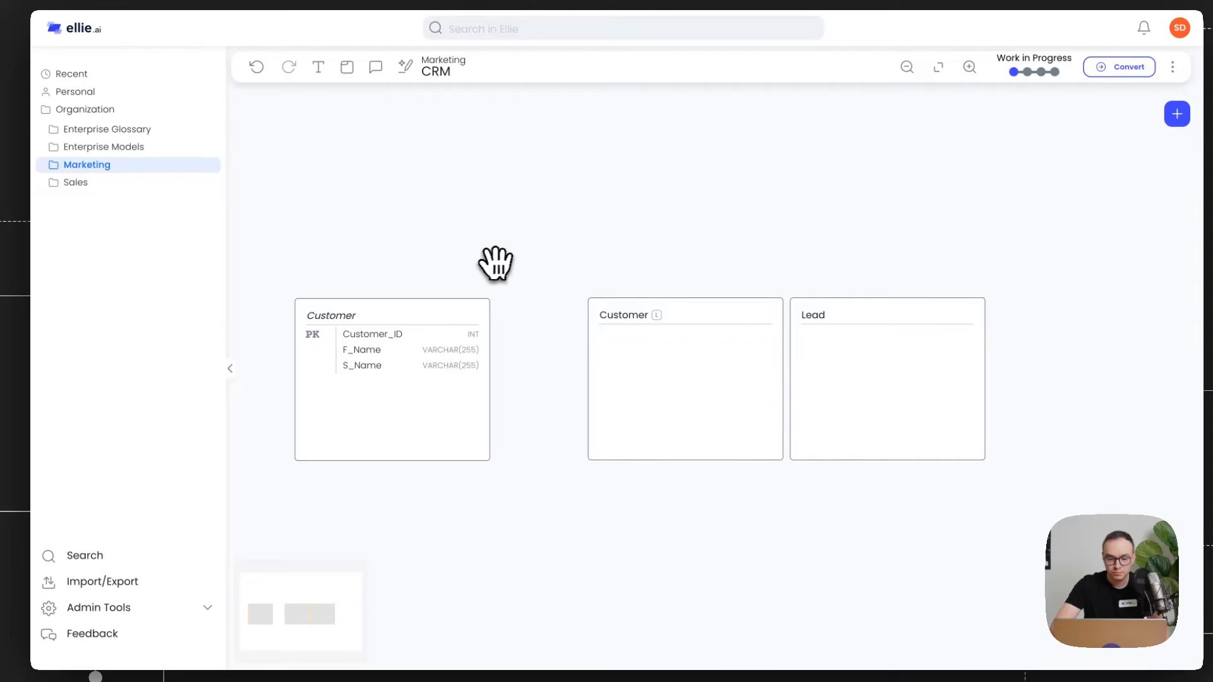
drag(718, 352, 676, 352)
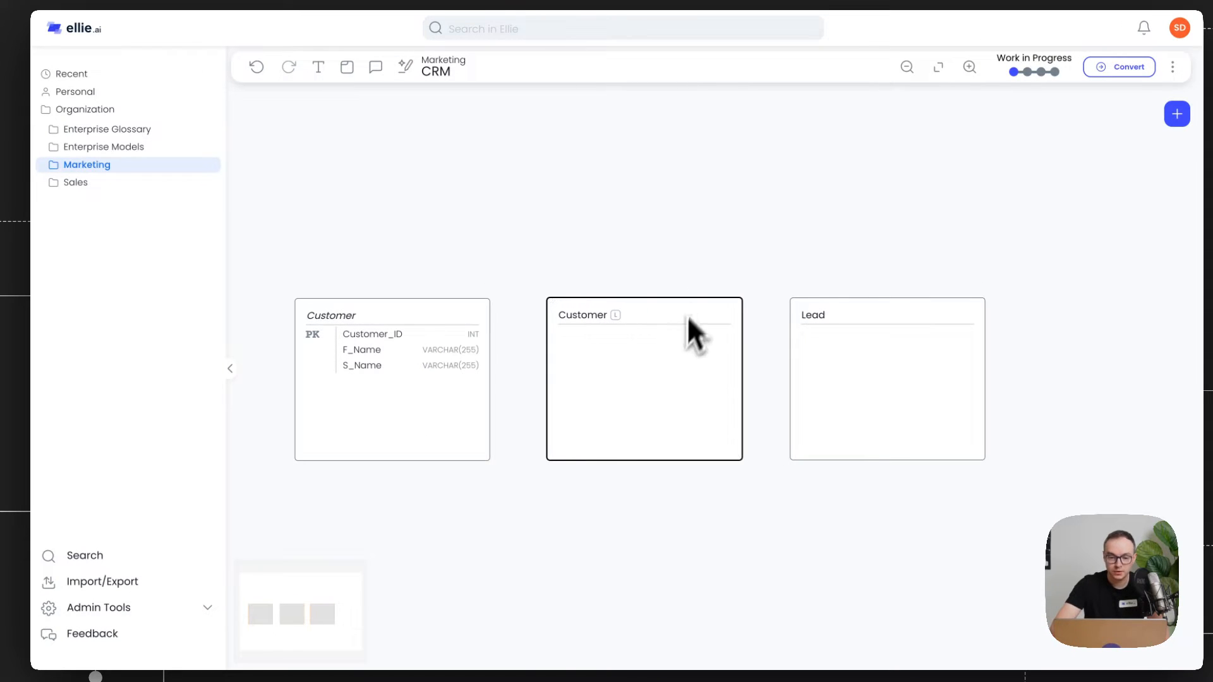
Step: Edit the new Customer entity and add a Customer_ID attribute of type INT marked as primary key
click(727, 316)
click(738, 323)
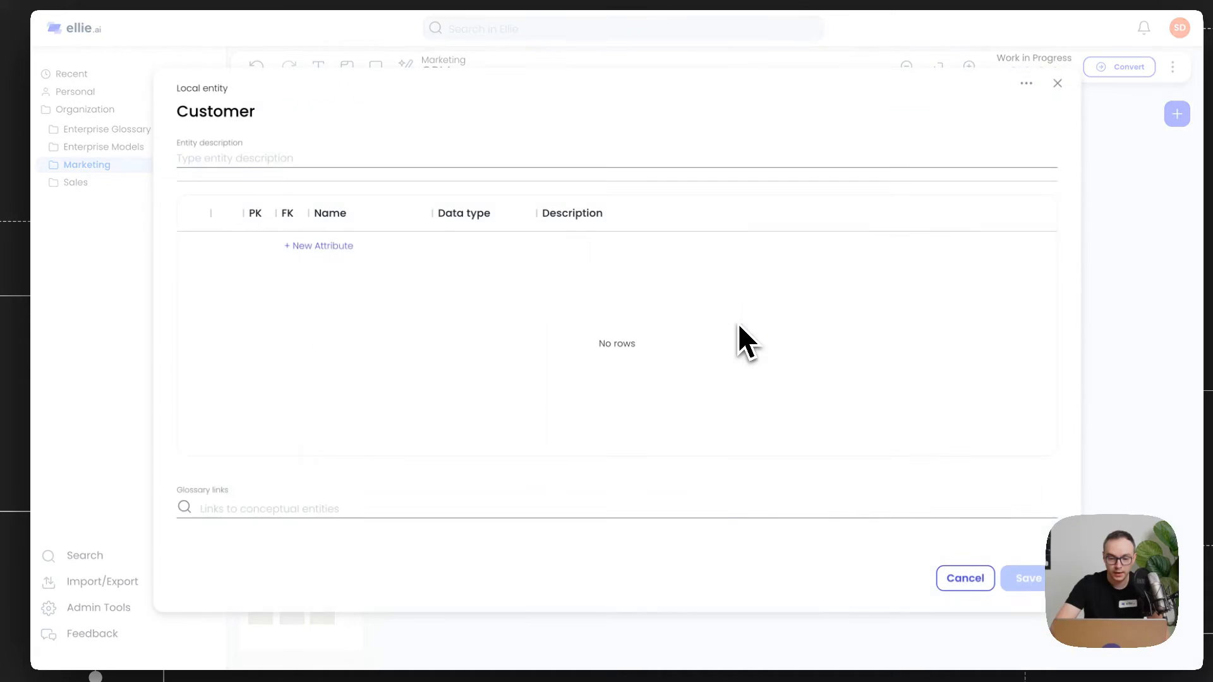
click(323, 246)
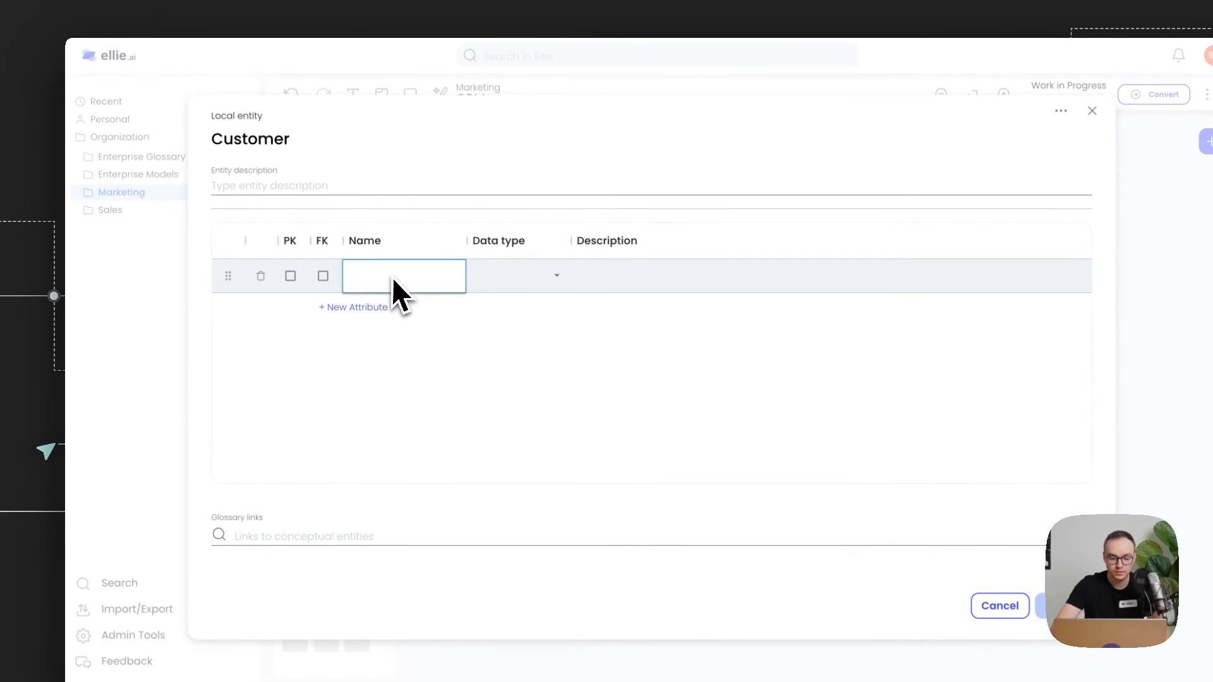
text(Custome)
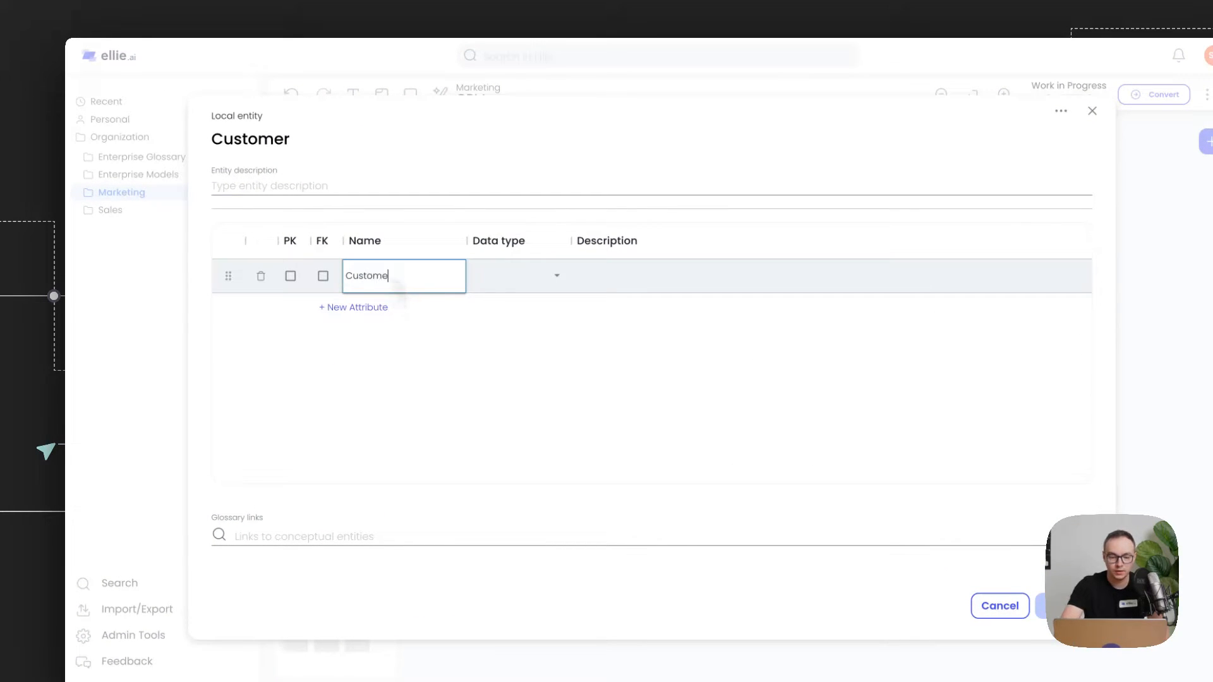
text(r_ID)
click(520, 275)
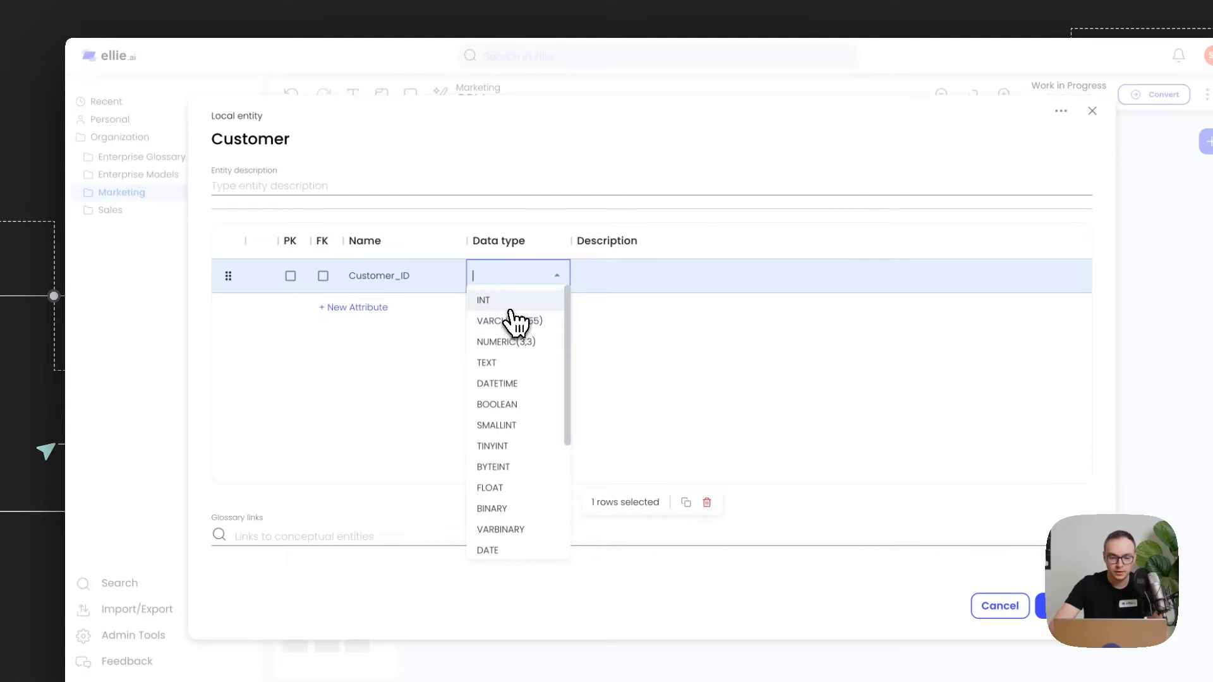
click(511, 303)
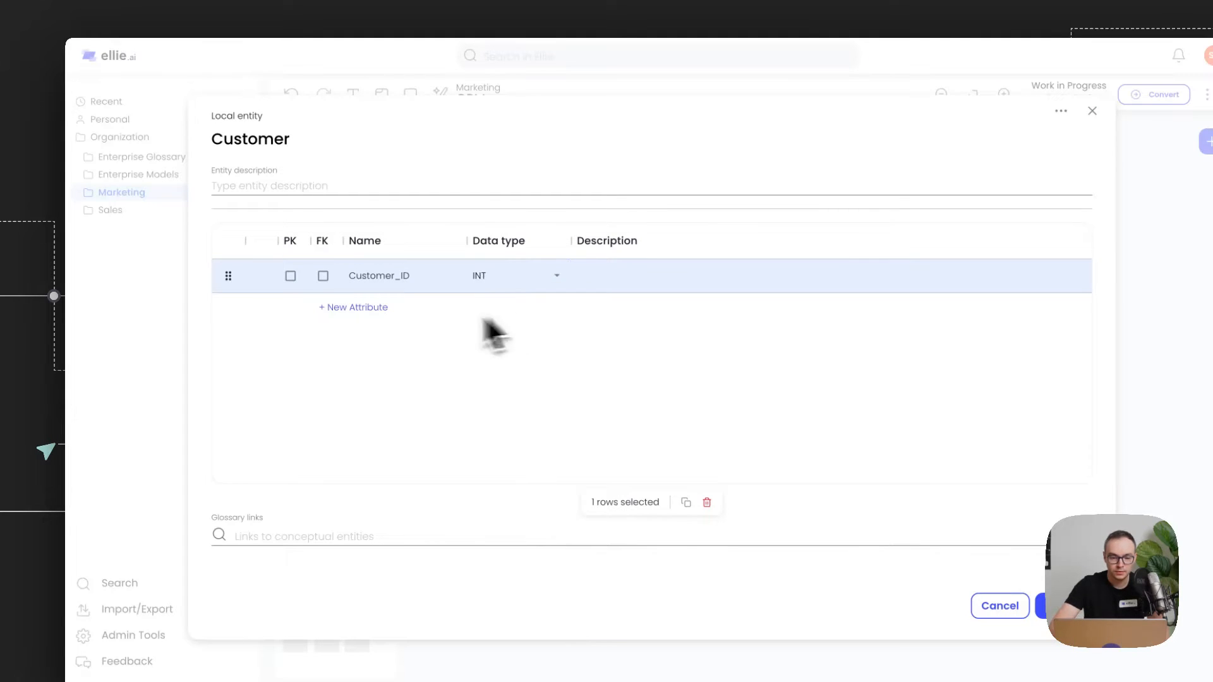
click(290, 276)
Step: Add a Customer Type attribute with data type VARCHAR(255)
click(360, 309)
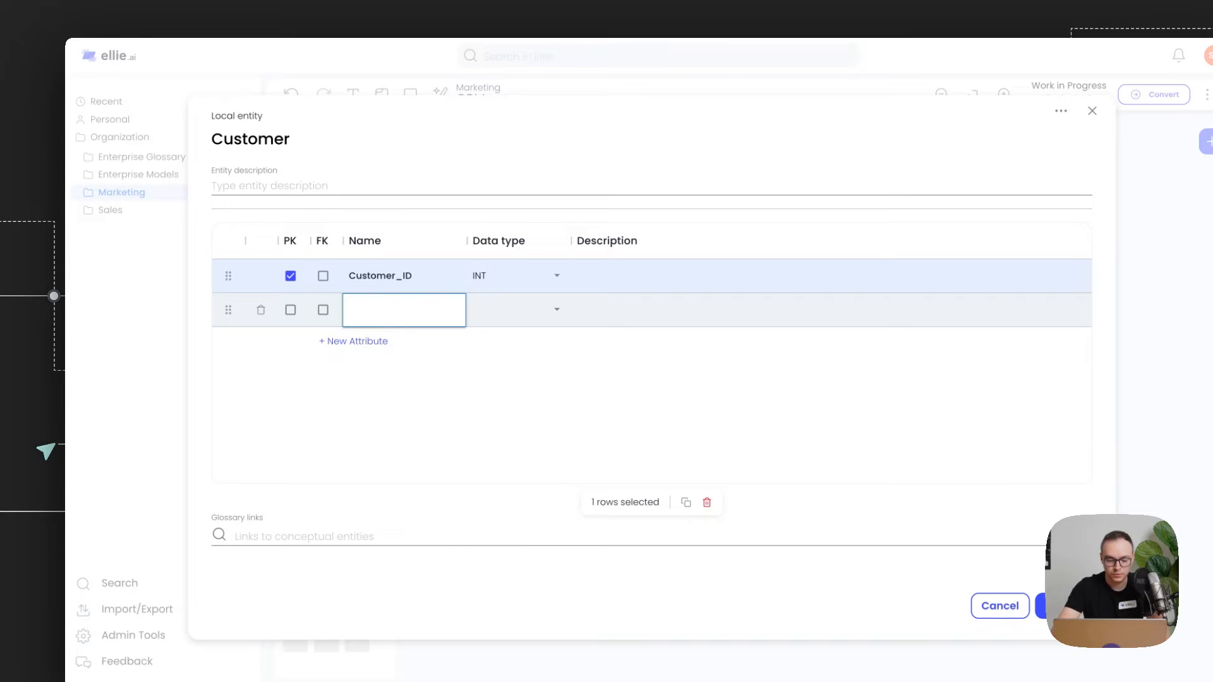
text(Customer Type)
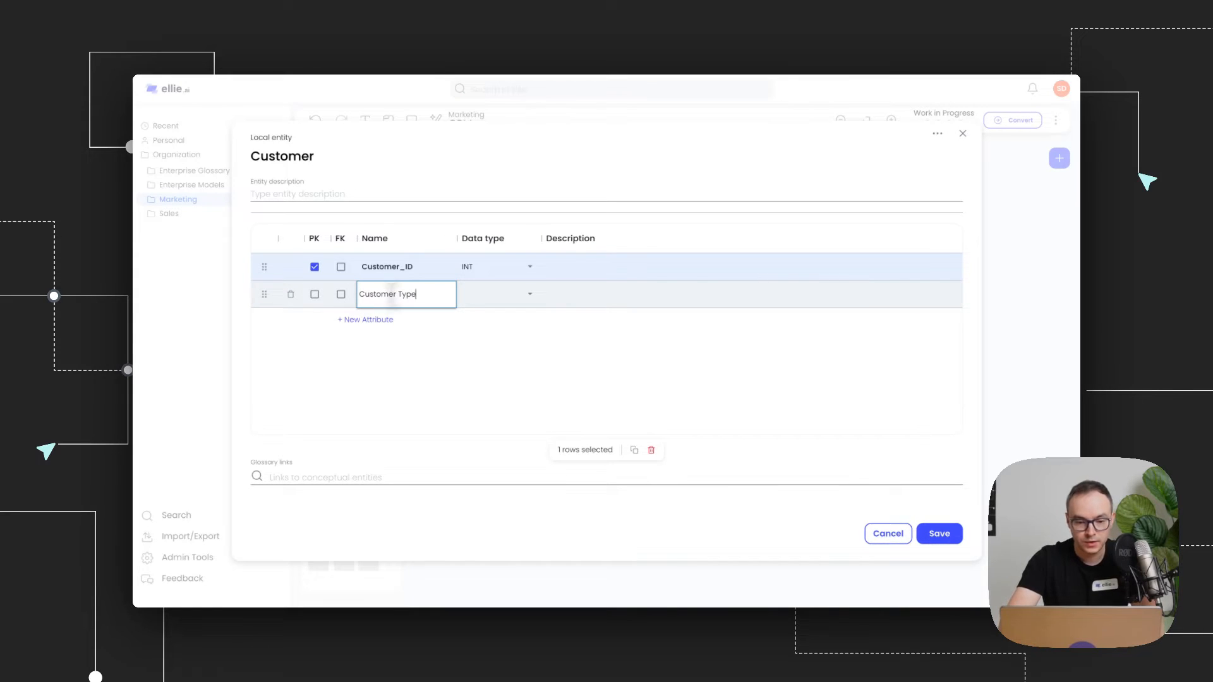
click(499, 294)
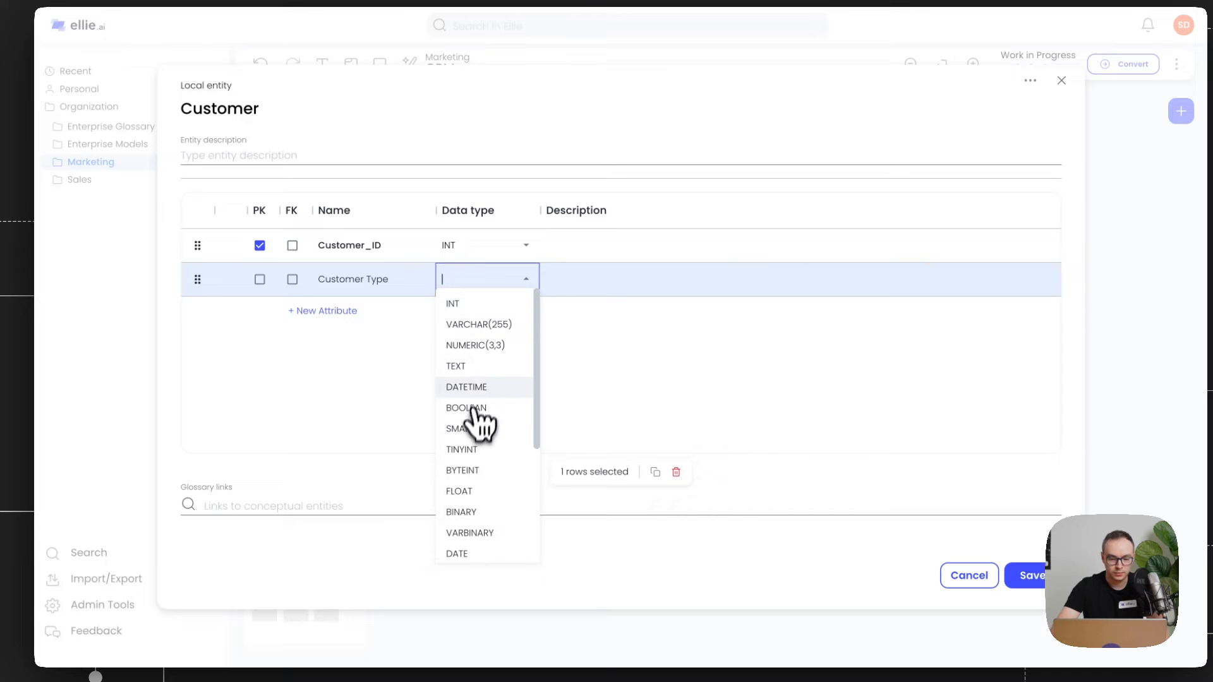
click(479, 324)
Step: Add a Full_Name attribute of type VARCHAR(255) and save the entity
click(332, 311)
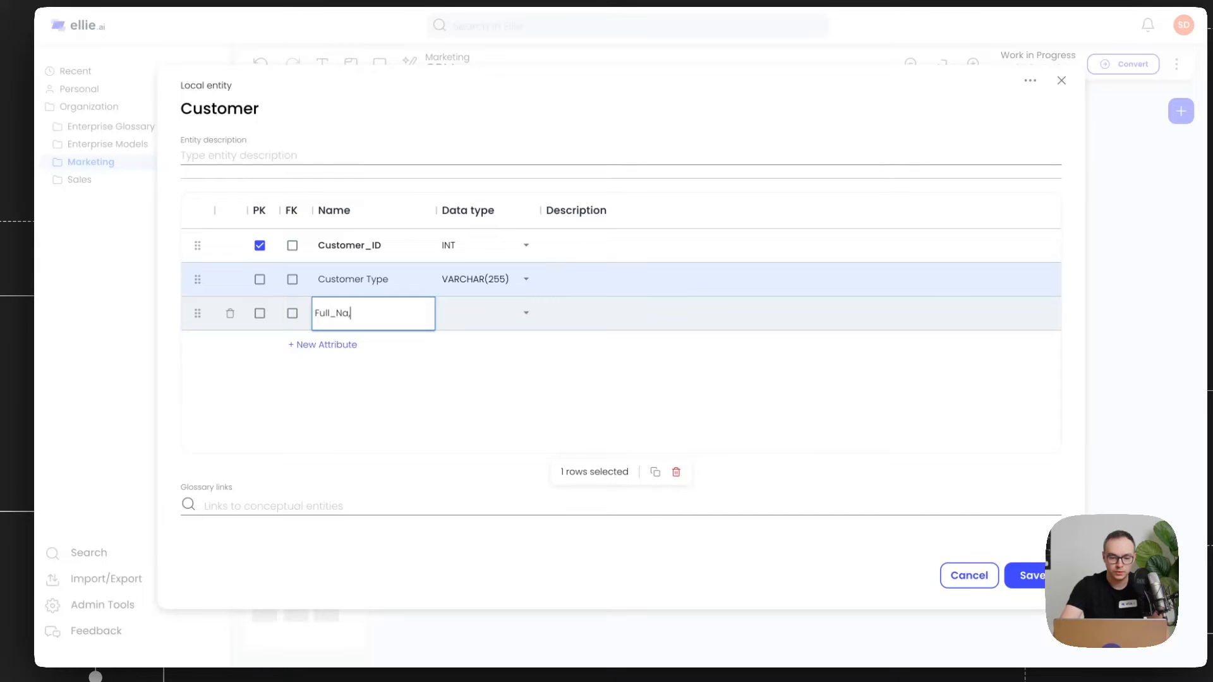
text(Full_Name)
click(495, 316)
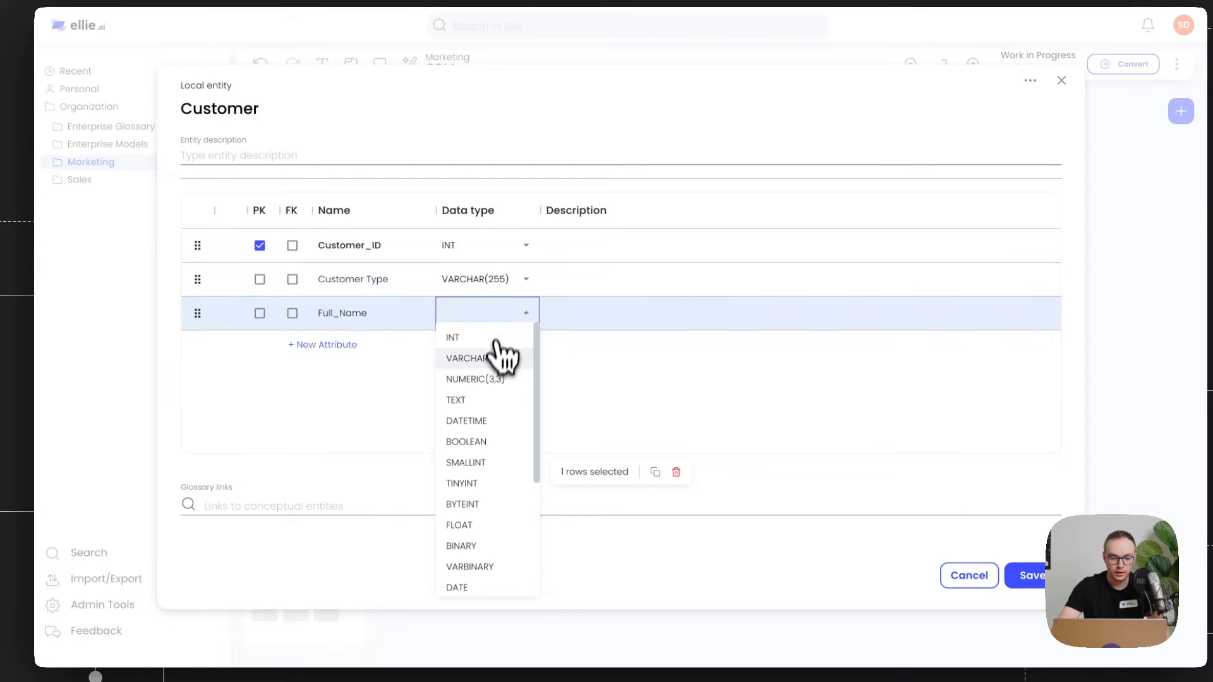
click(480, 358)
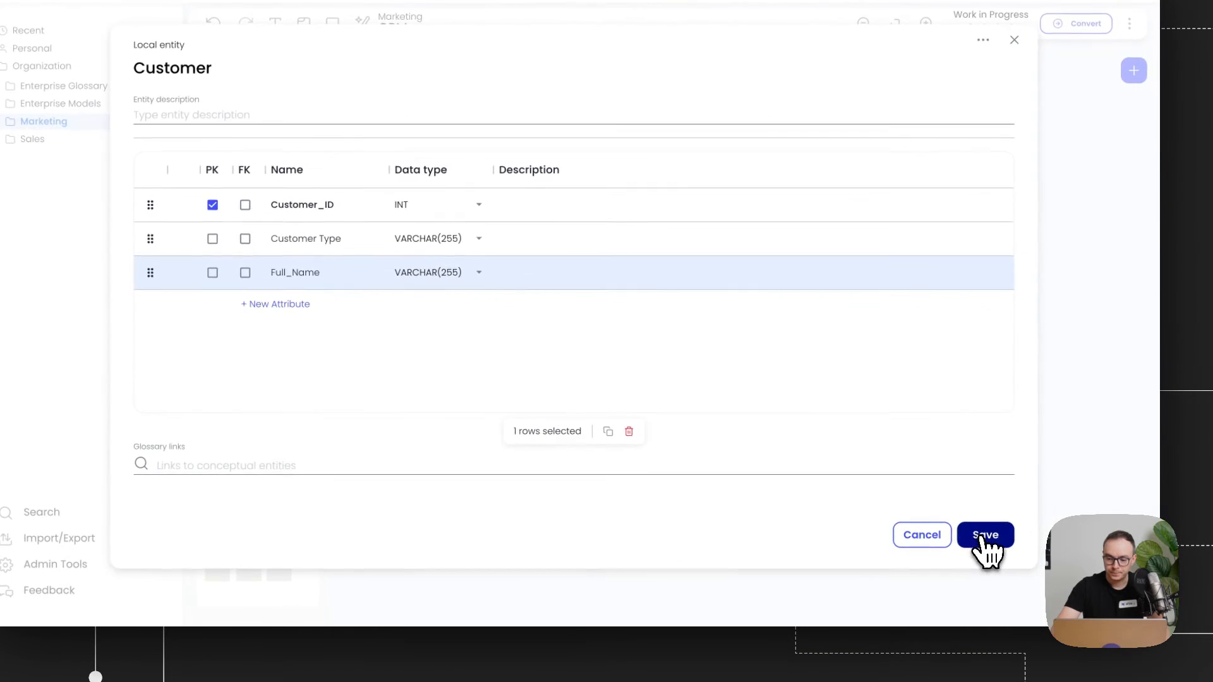
click(986, 536)
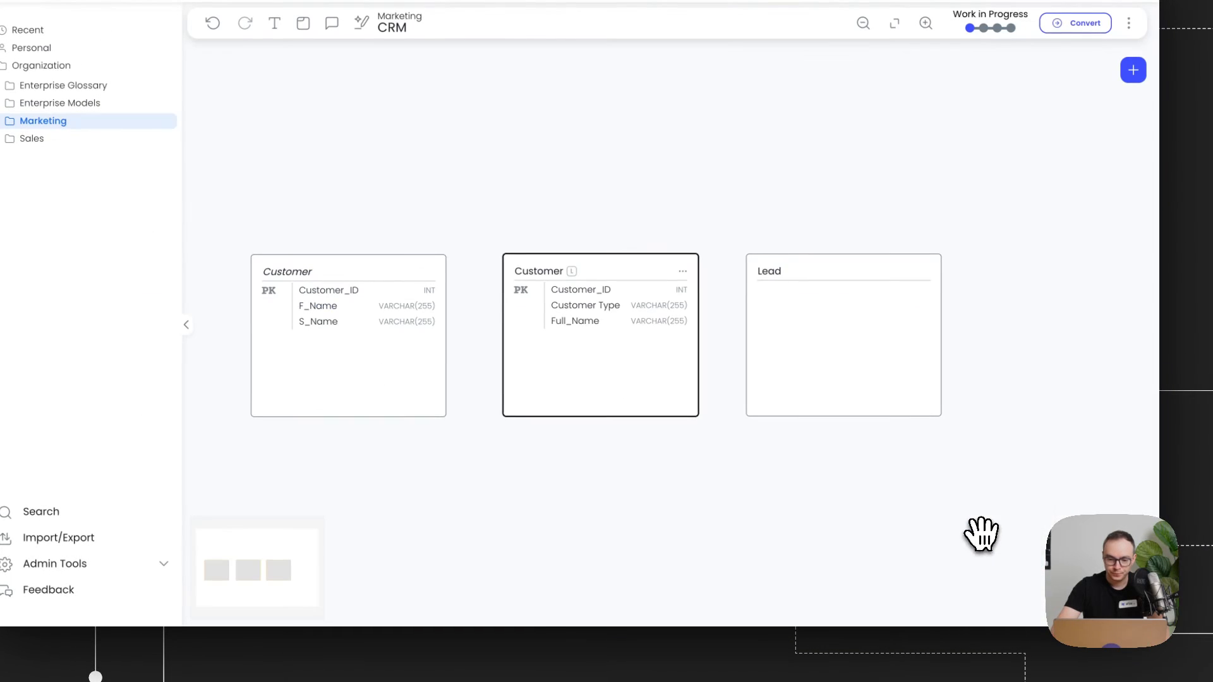
Step: Add the new Customer entity to the Marketing glossary
drag(560, 379, 547, 377)
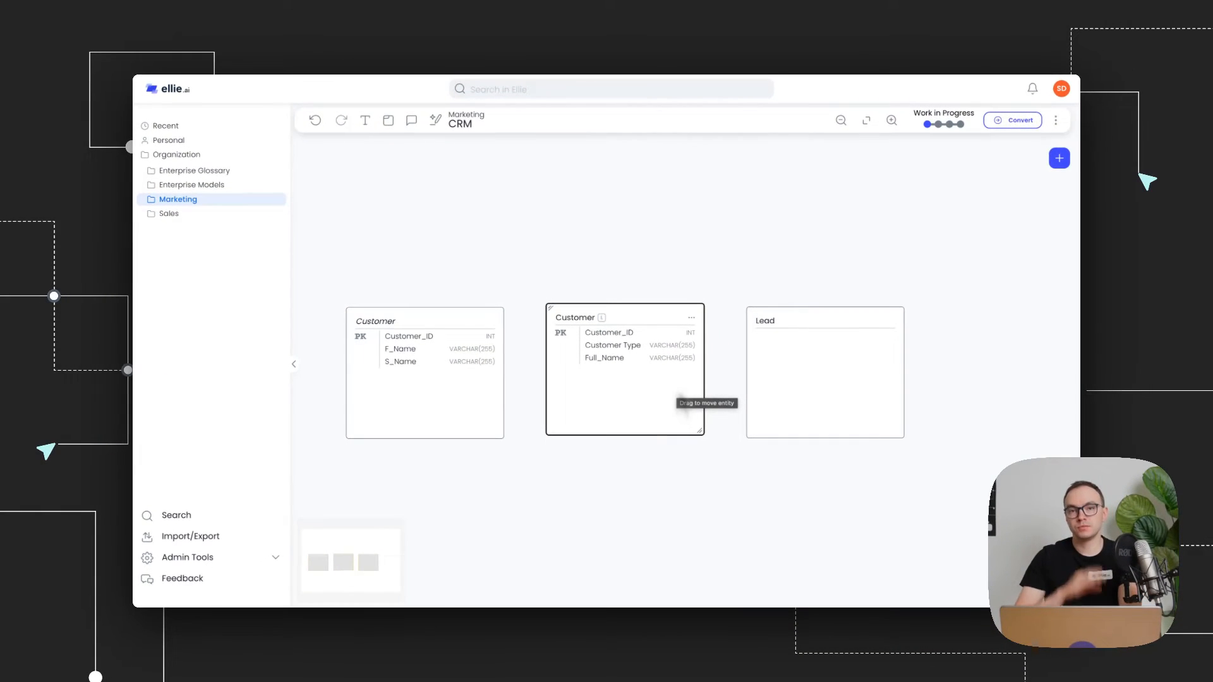
click(692, 318)
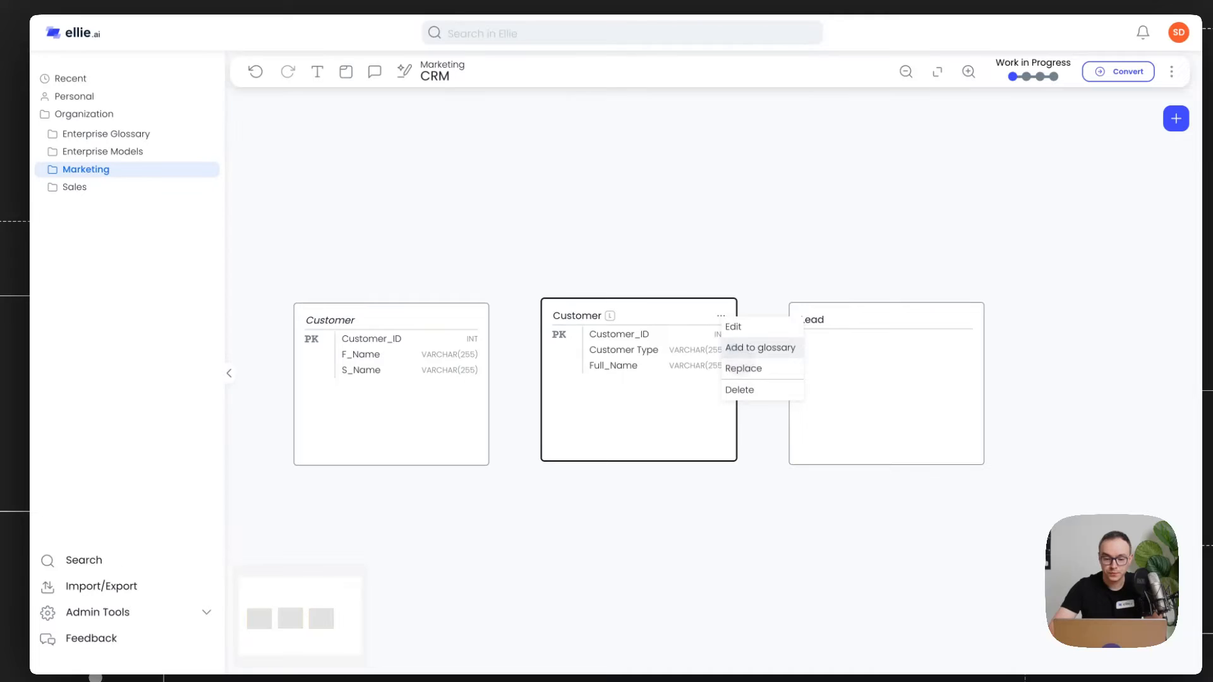
click(733, 348)
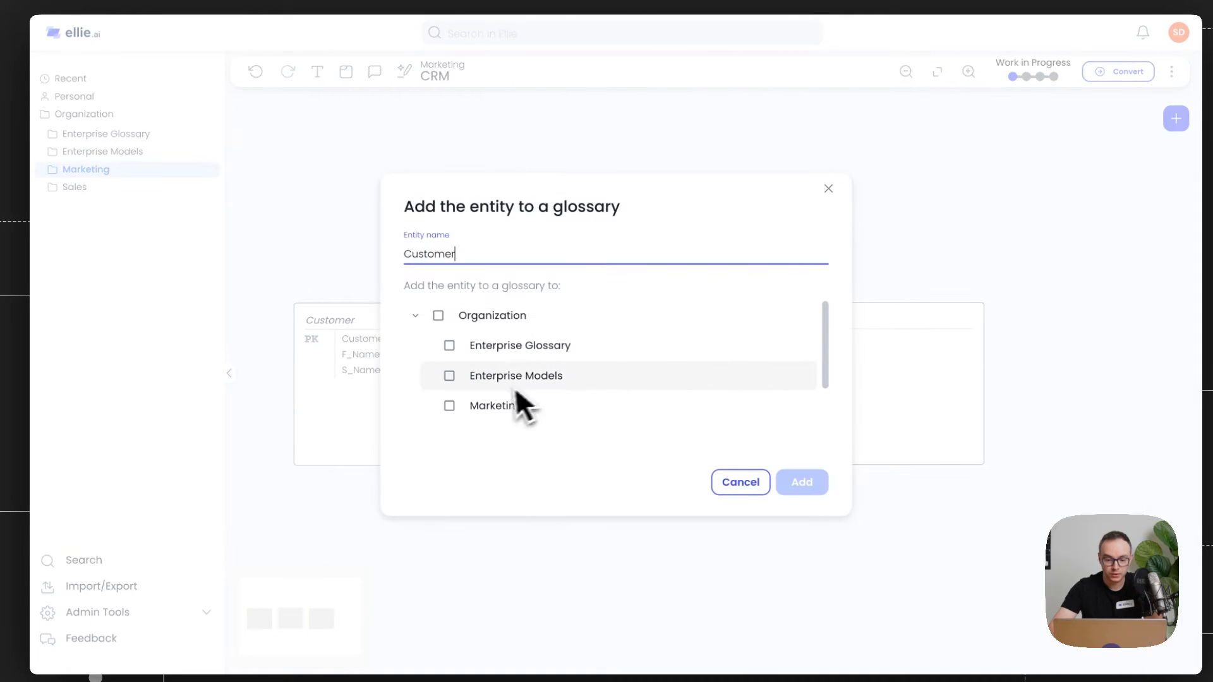
click(450, 406)
click(802, 482)
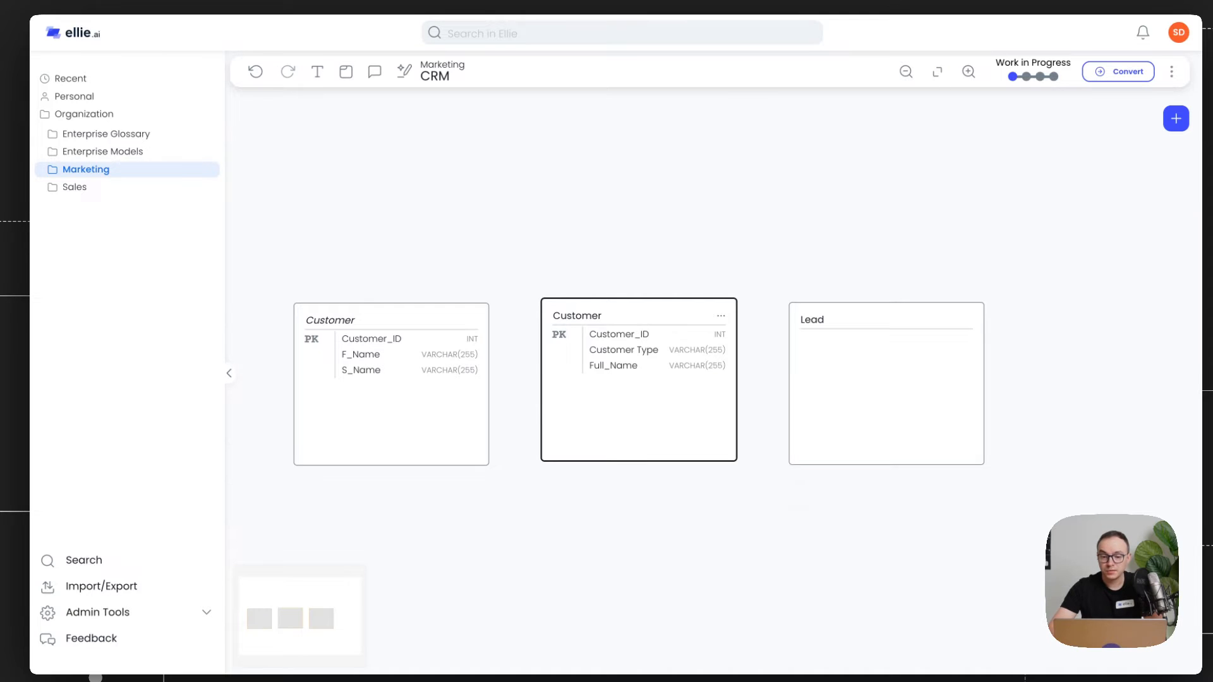
Step: Open the logical Customer entity's attributes in the Marketing glossary and add an Is_Active_Customer attribute of type BOOLEAN
click(144, 174)
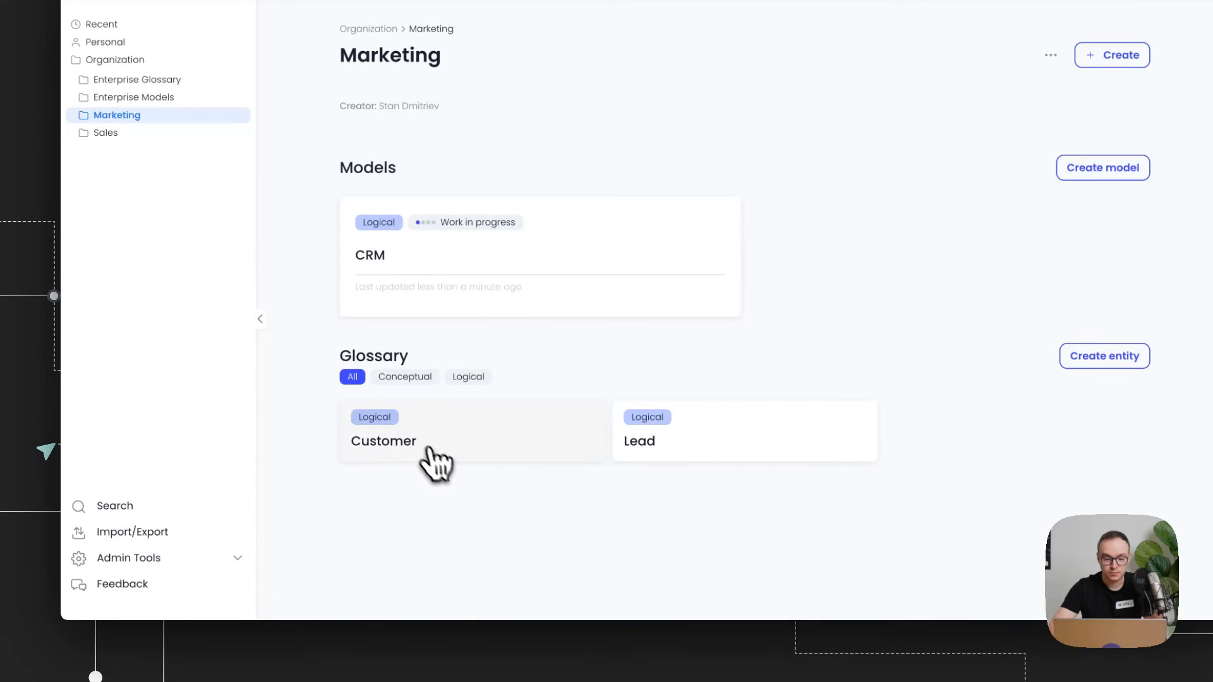
click(466, 379)
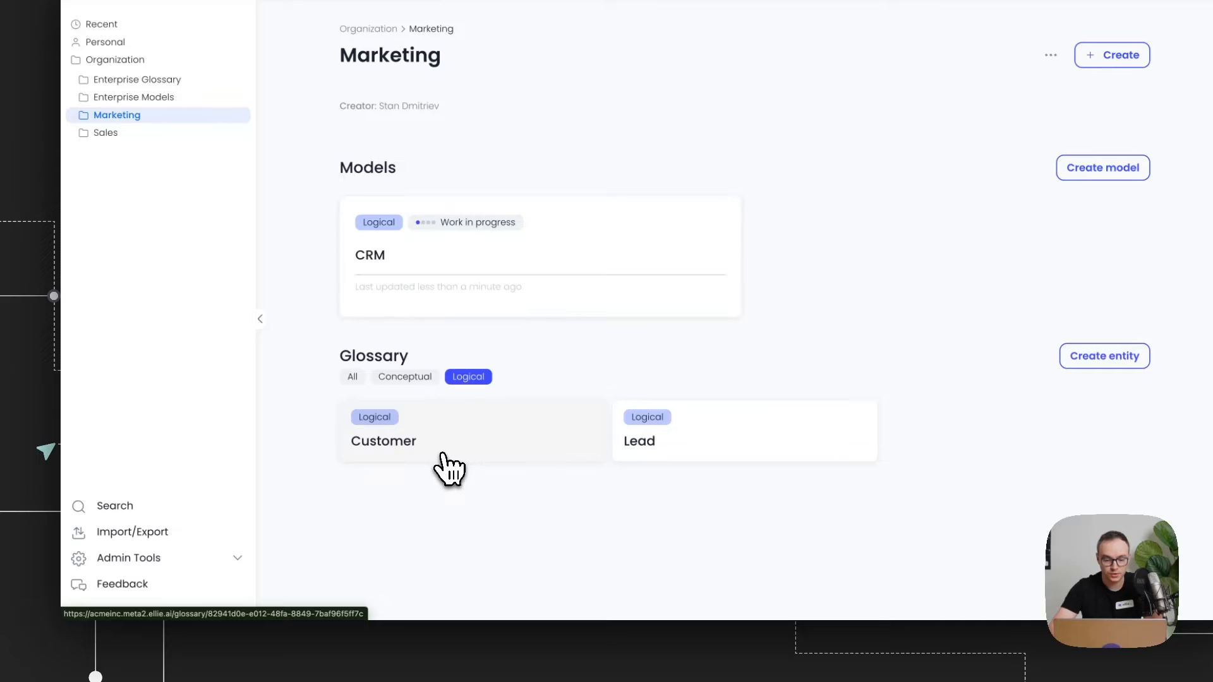
click(443, 455)
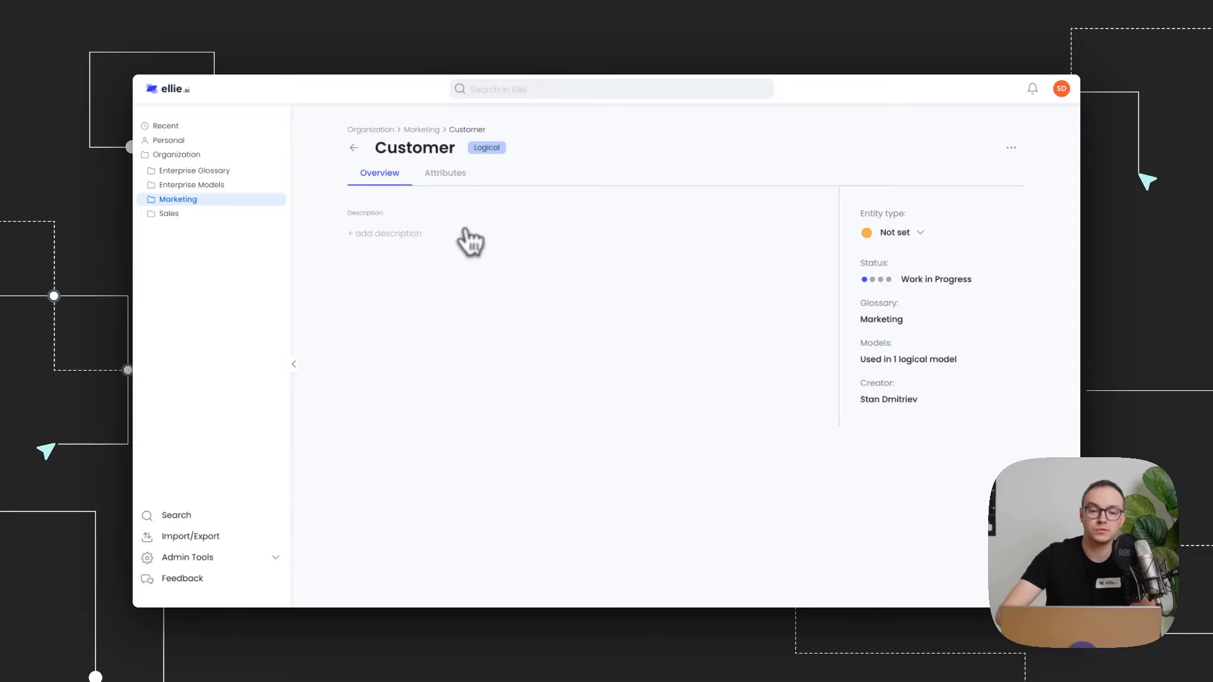
click(452, 176)
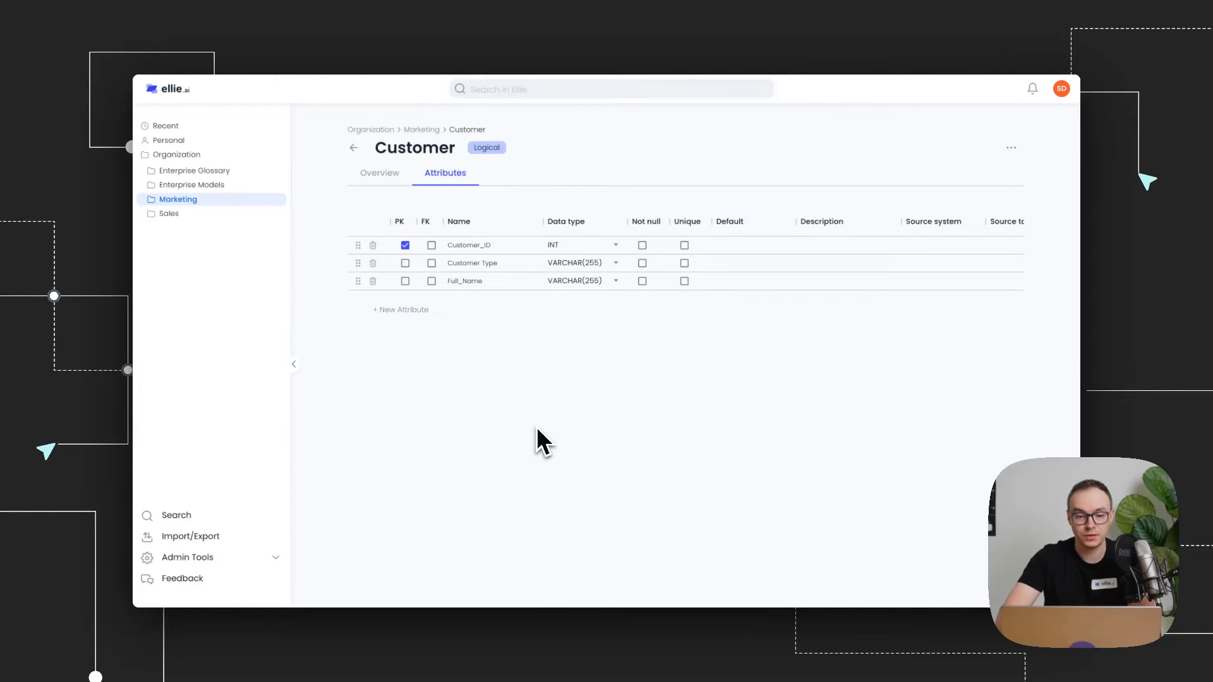
click(414, 310)
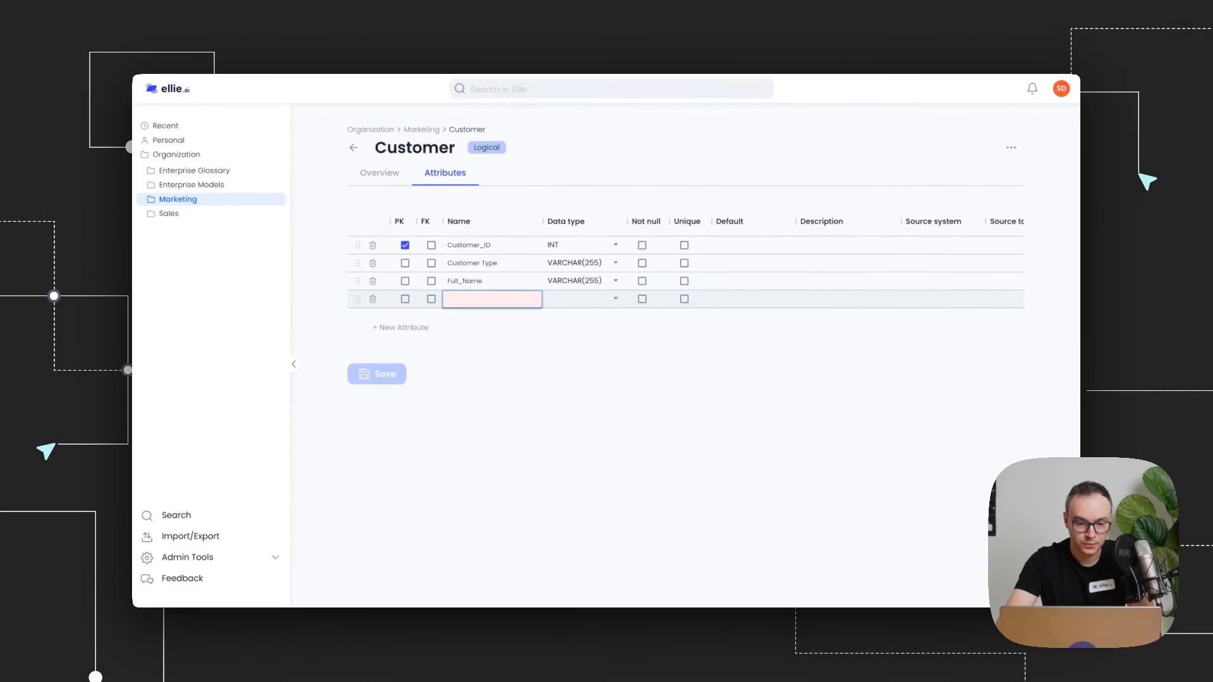
text(Is_Active_Custome)
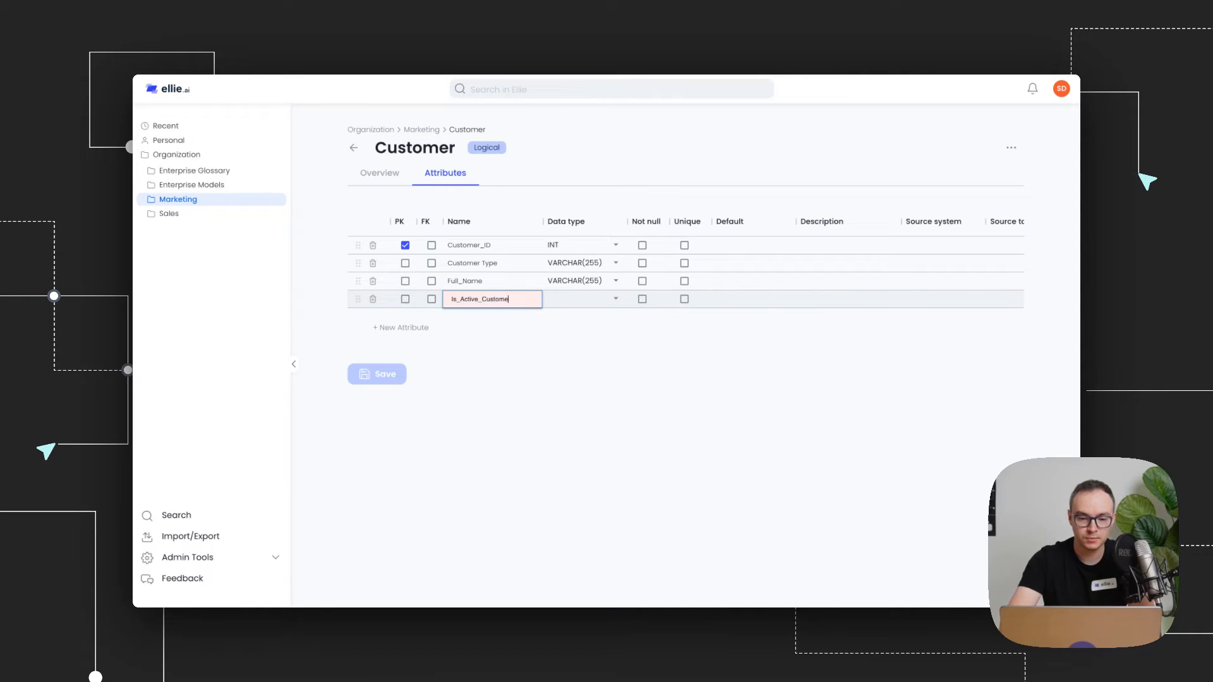
text(r)
click(598, 299)
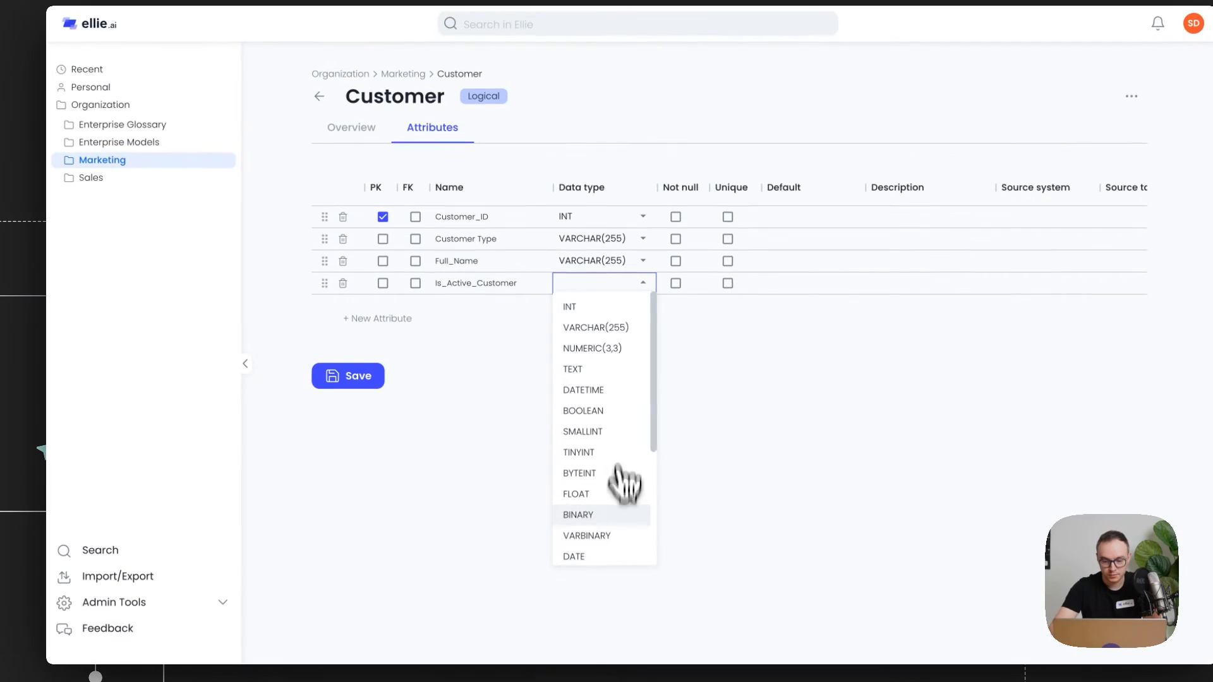
click(610, 402)
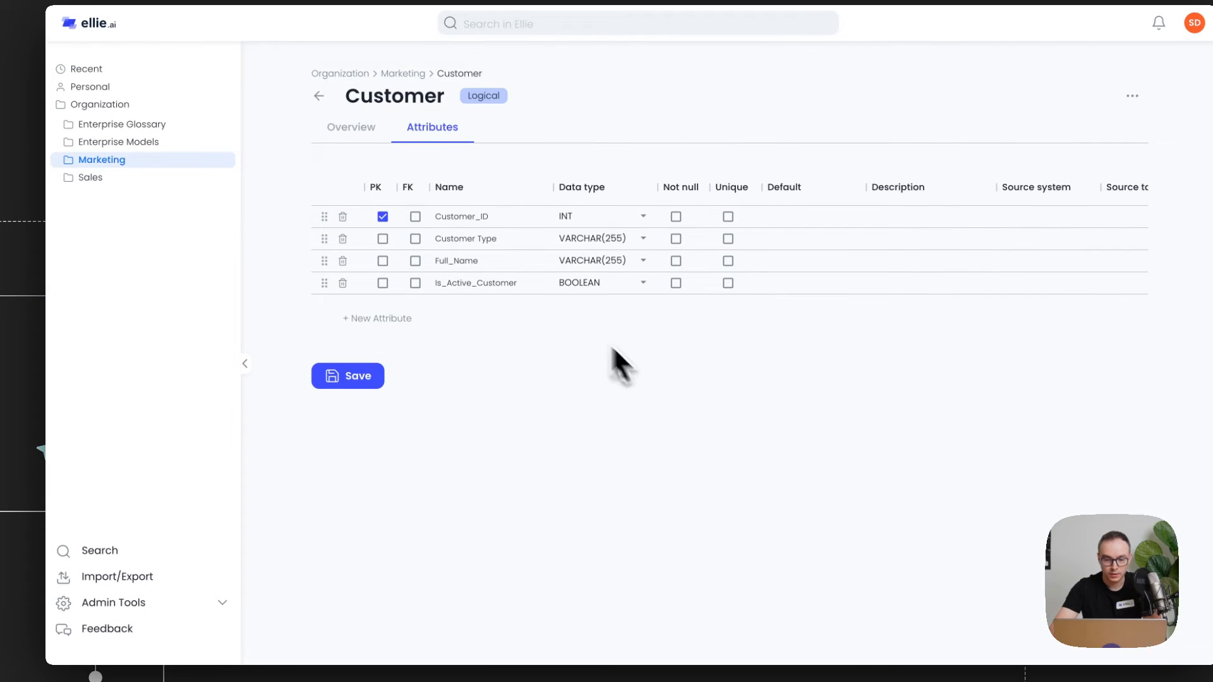
Step: Save the Customer entity and open the CRM model in the Marketing folder
click(351, 378)
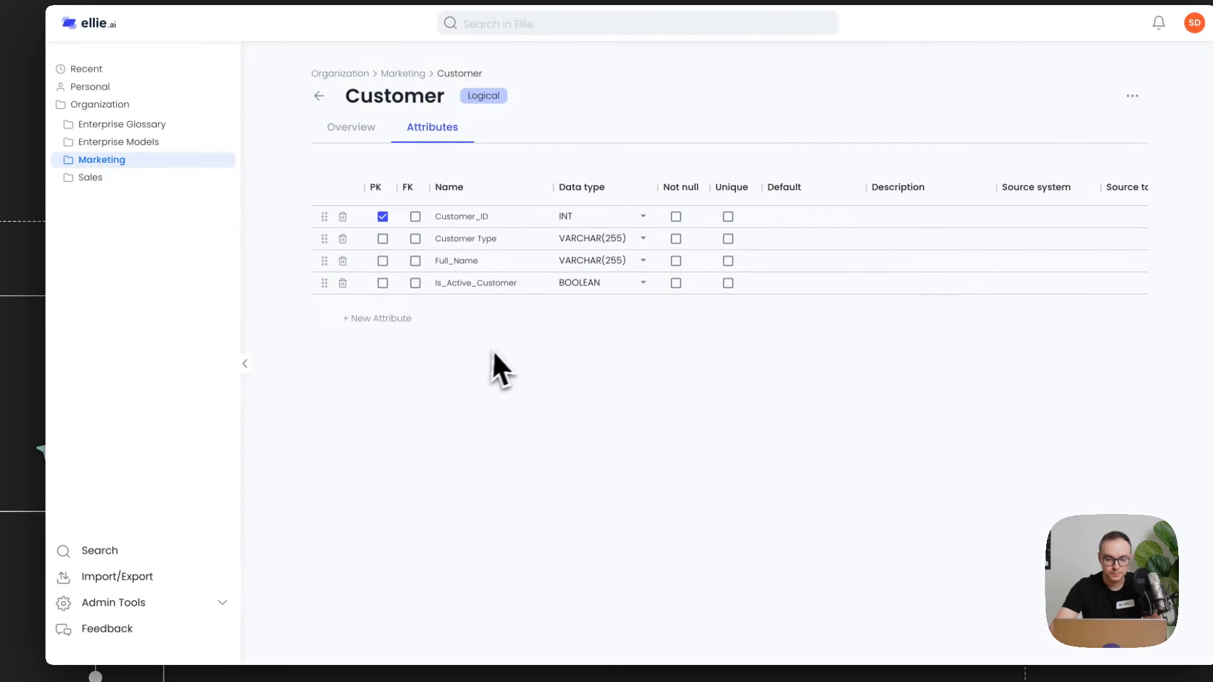
click(200, 158)
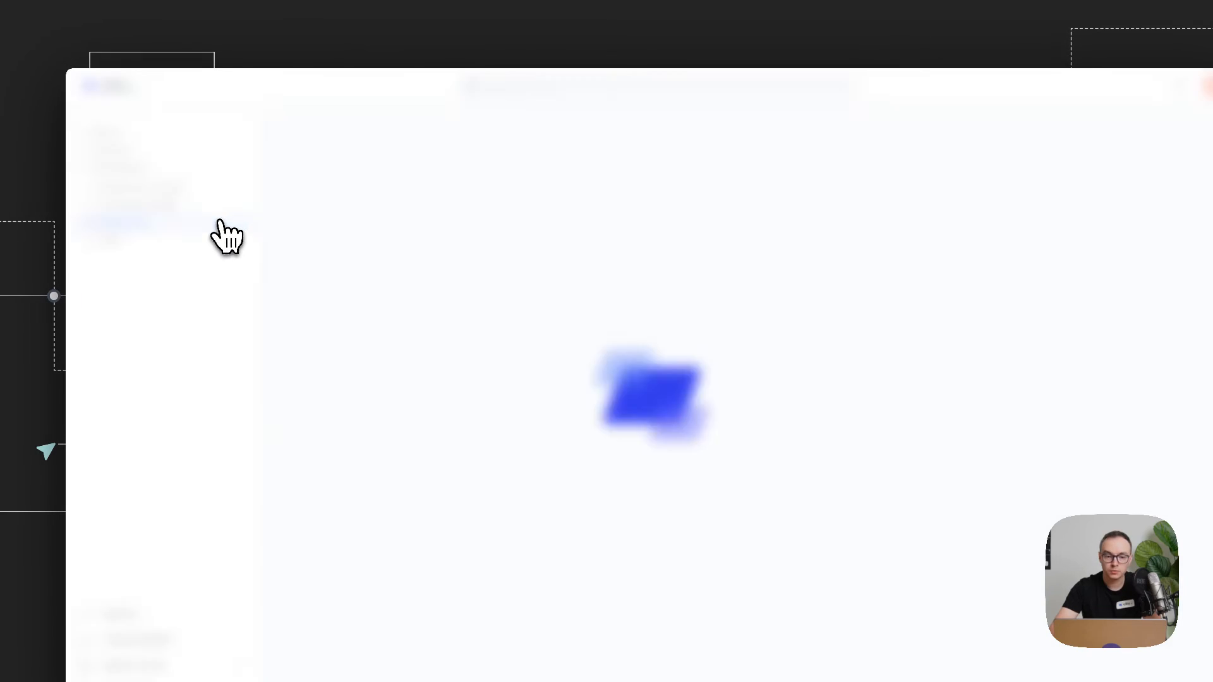
click(572, 367)
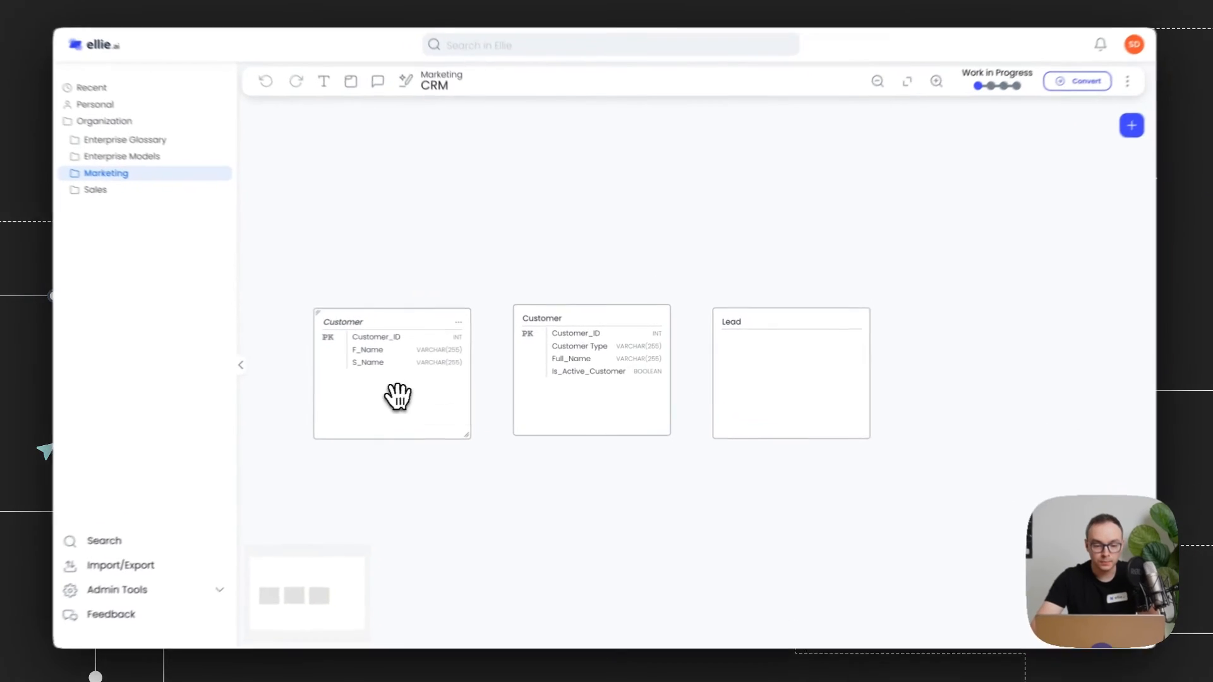
Step: Delete the old Customer entity with F_Name and S_Name from the diagram and reposition the Customer and Lead entities
right_click(435, 403)
click(400, 491)
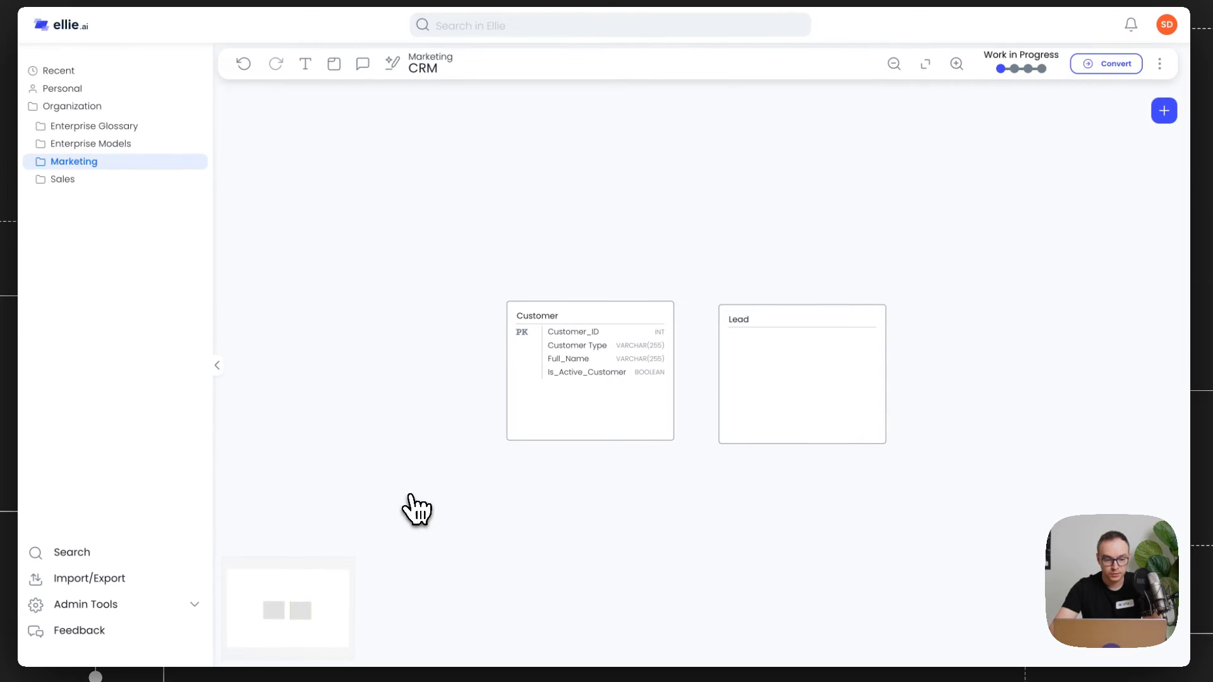
drag(549, 418, 411, 416)
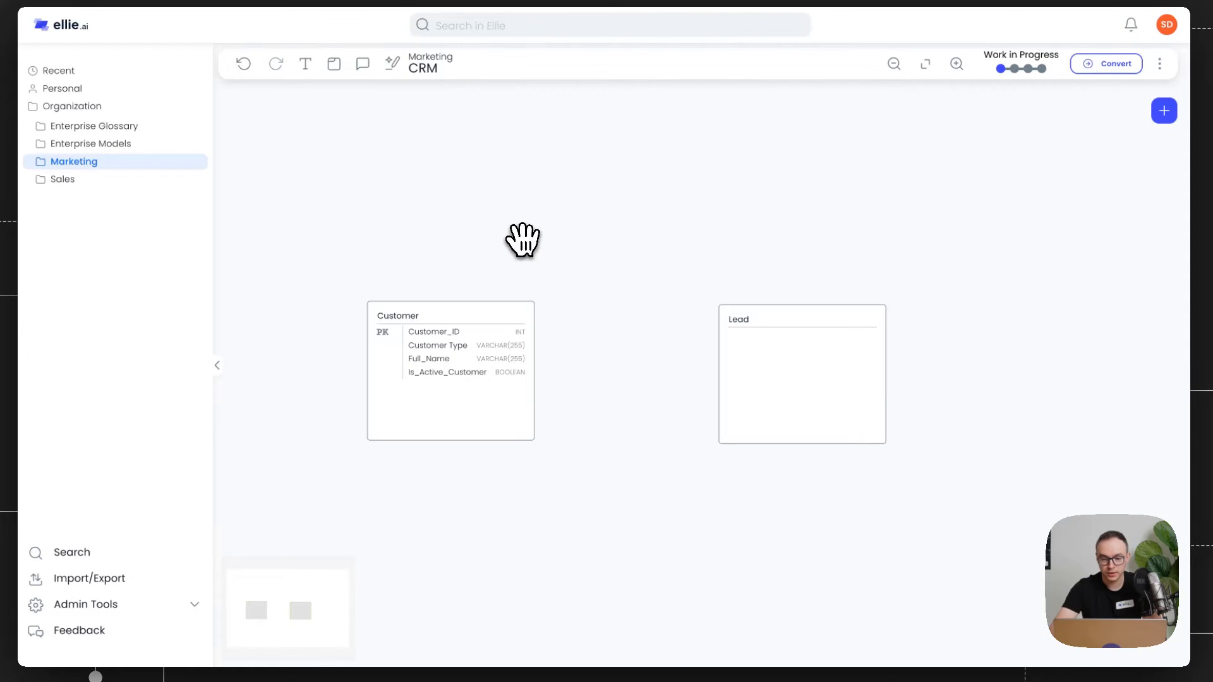
drag(743, 395, 415, 196)
Step: Add the Address, City and Country entities from the Enterprise Glossary to the CRM diagram
click(1164, 110)
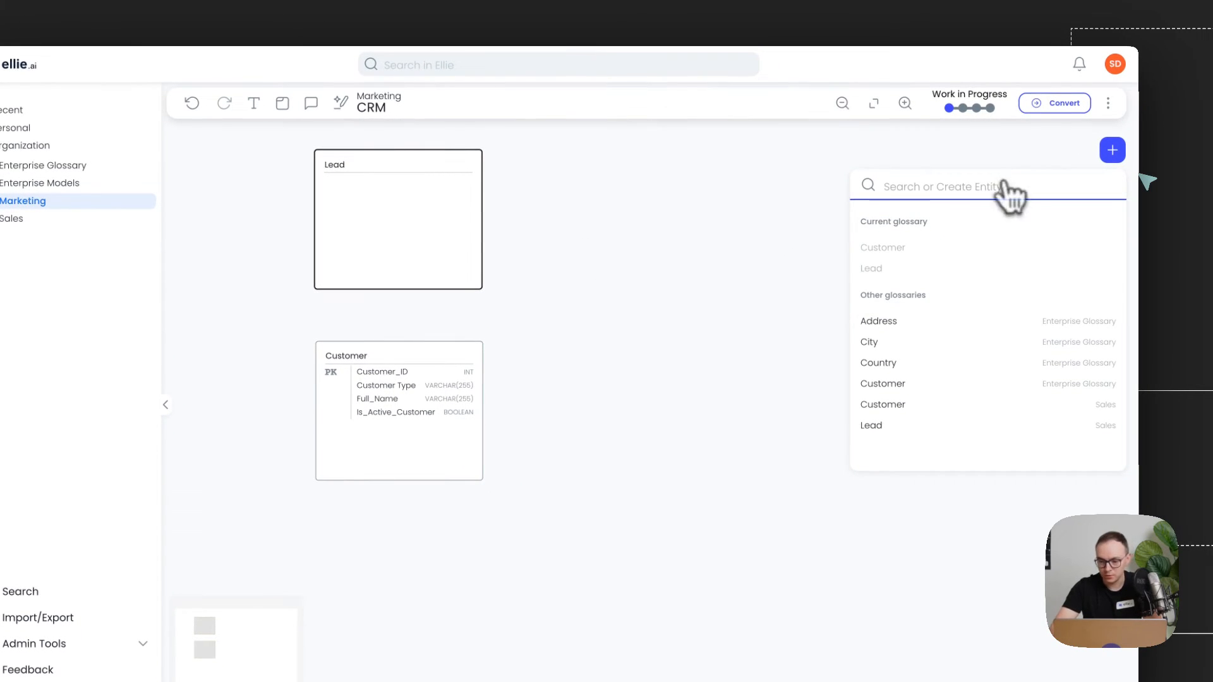
click(909, 323)
click(1113, 150)
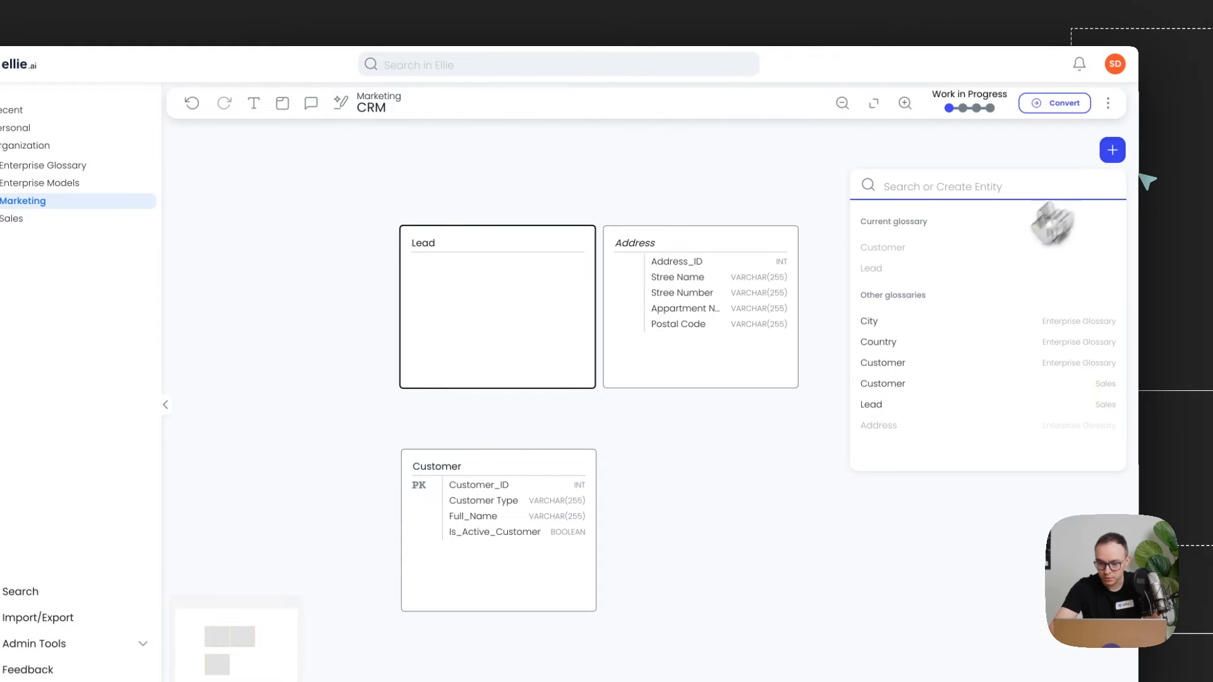
click(931, 323)
click(1113, 152)
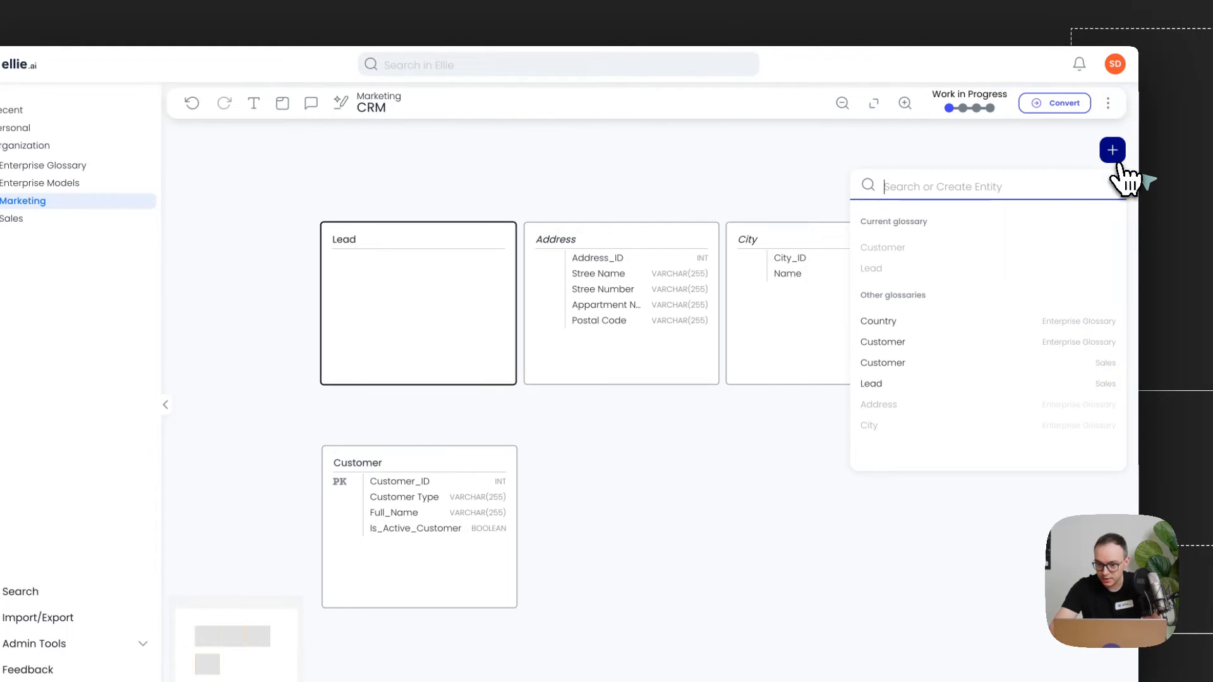
click(987, 314)
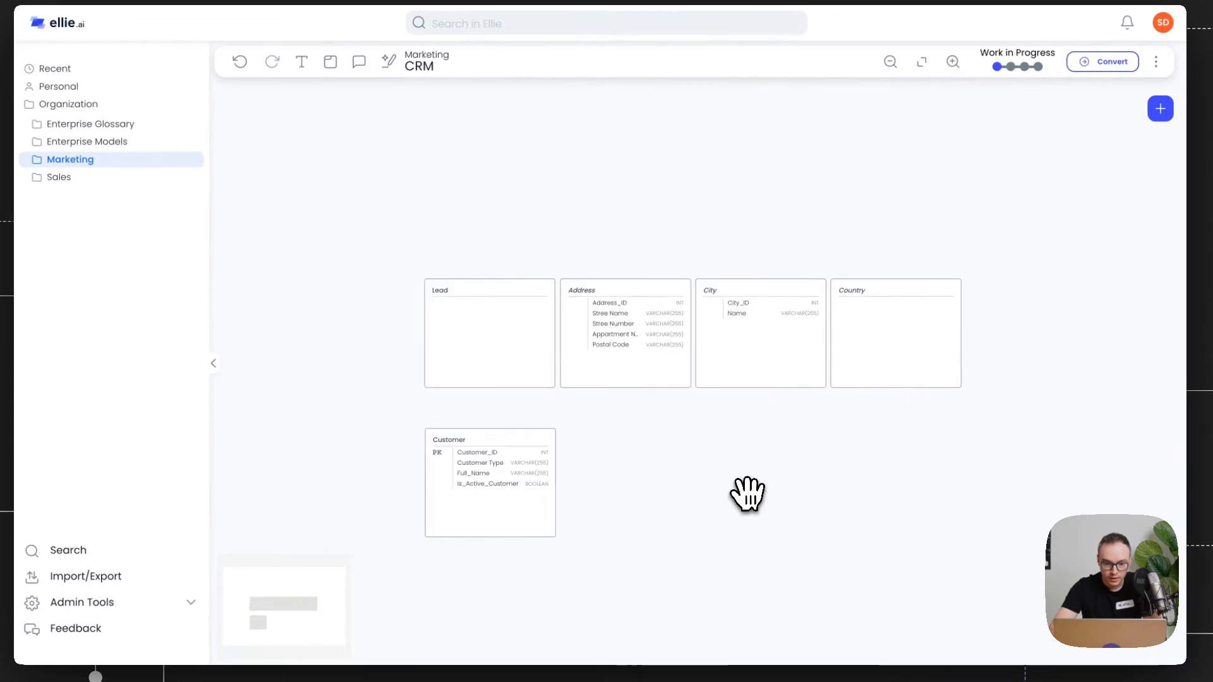
Step: Rearrange the Lead, Customer, Address, City and Country entities on the canvas
scroll(643, 398, up, 5)
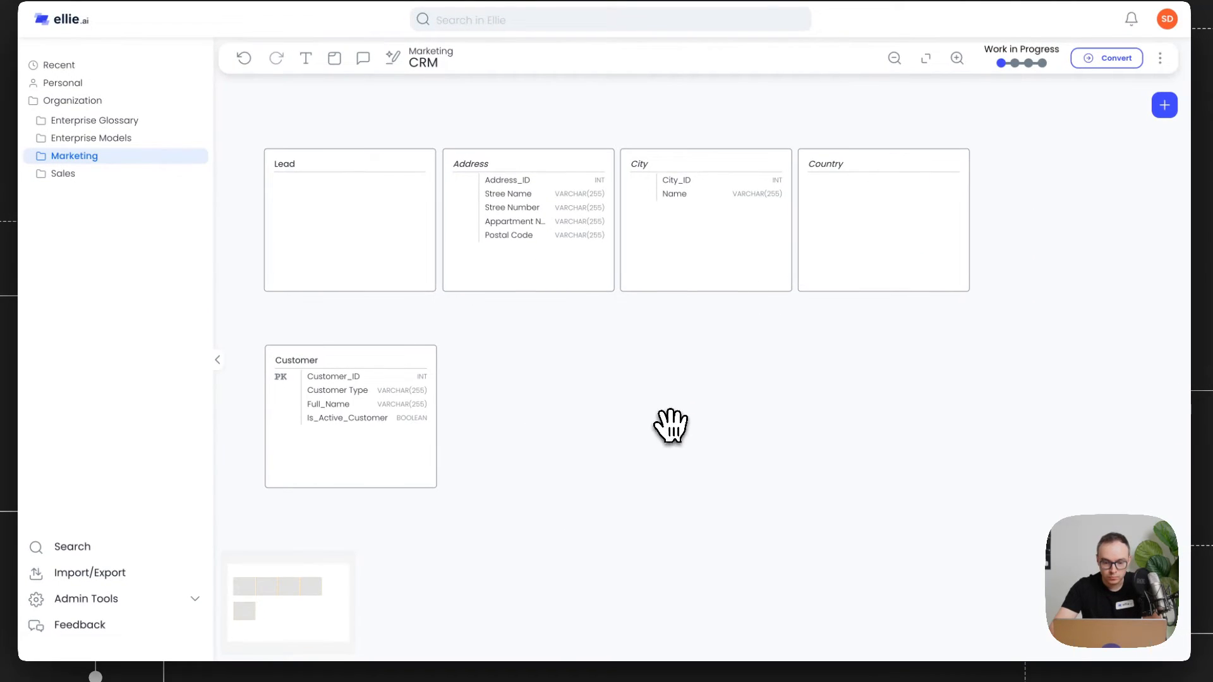
drag(386, 410, 577, 421)
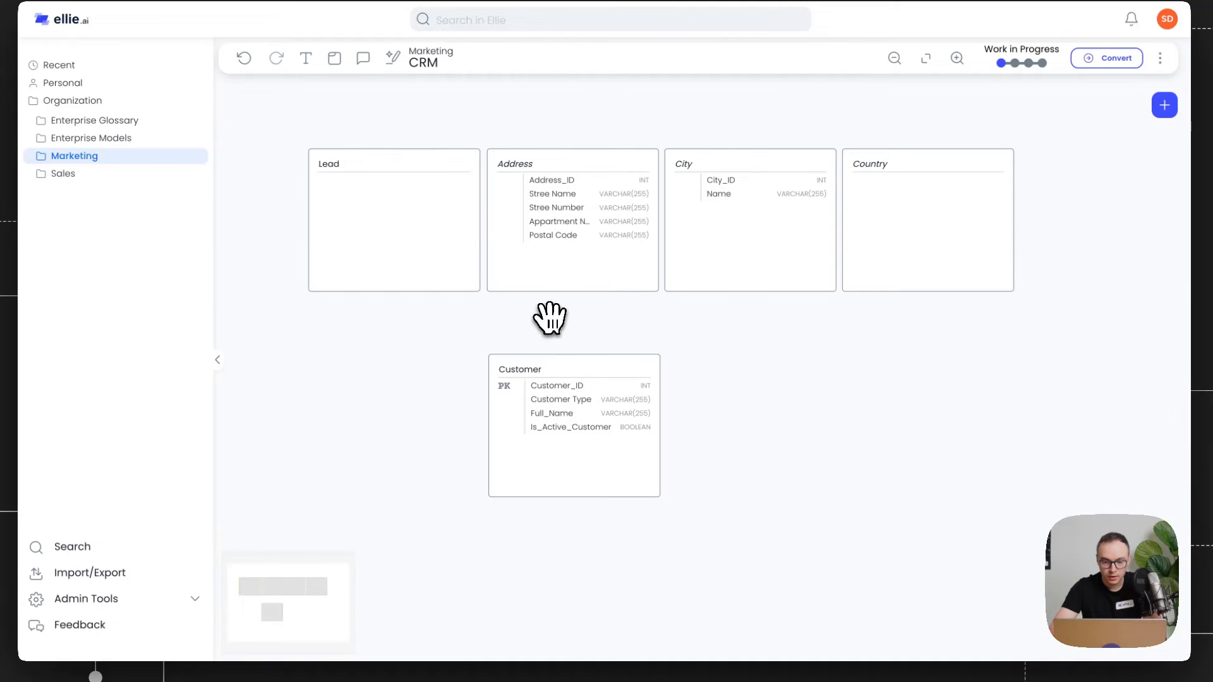
drag(335, 236, 245, 235)
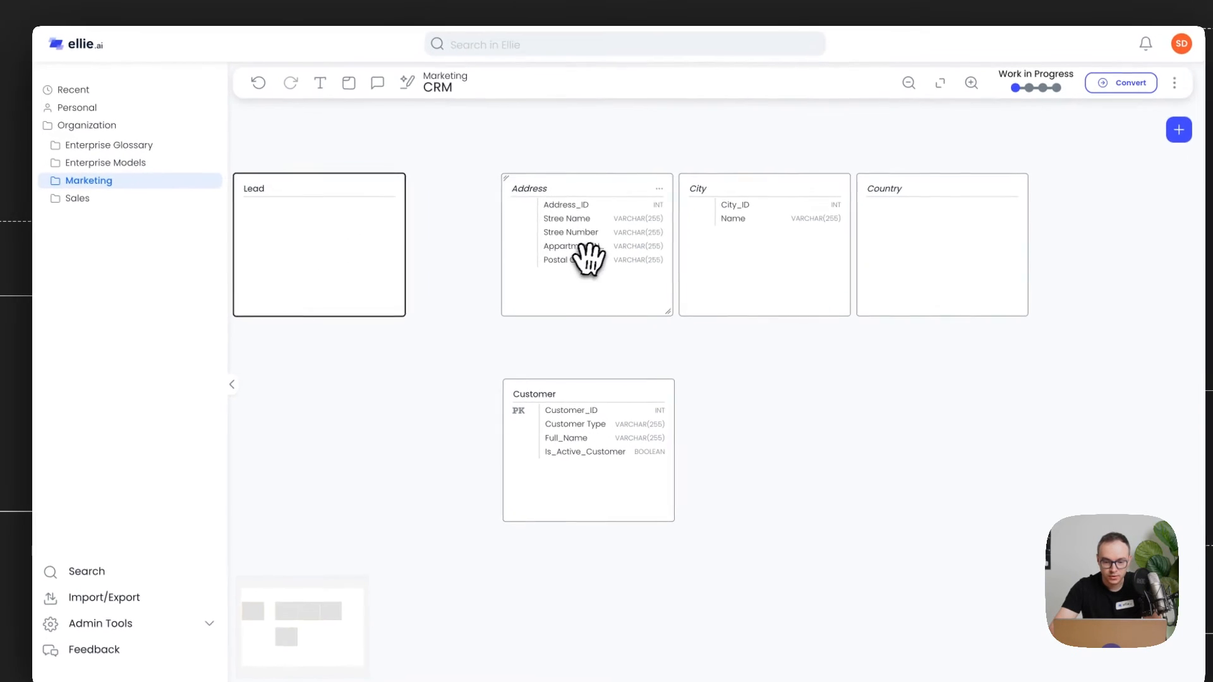
drag(571, 236, 525, 143)
drag(712, 224, 721, 174)
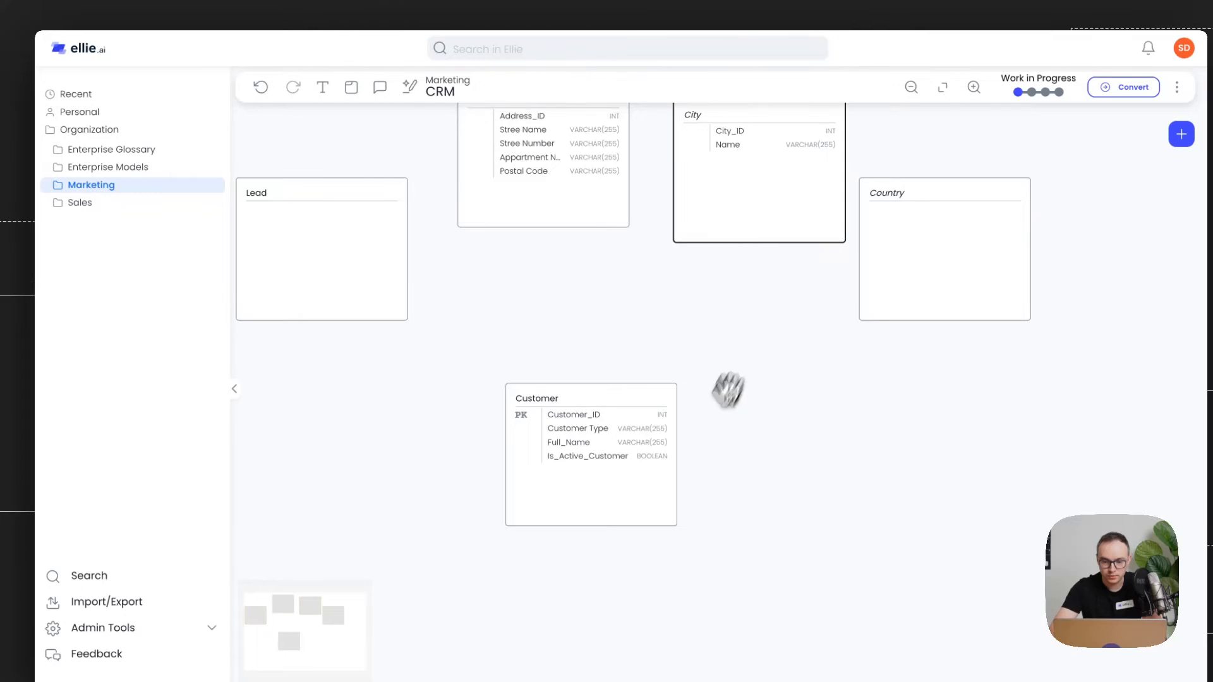
drag(729, 390, 658, 510)
drag(934, 395, 953, 299)
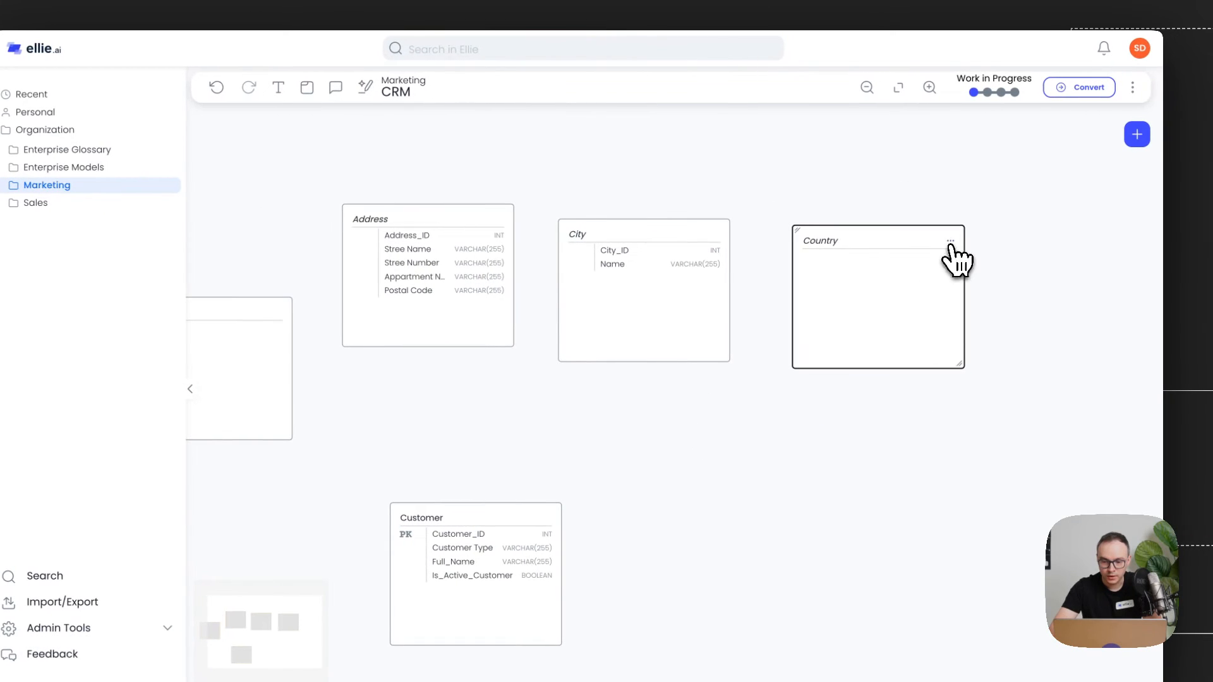
Step: Open the Country entity, add a Country ID attribute of type INT, and save it
click(955, 242)
click(970, 254)
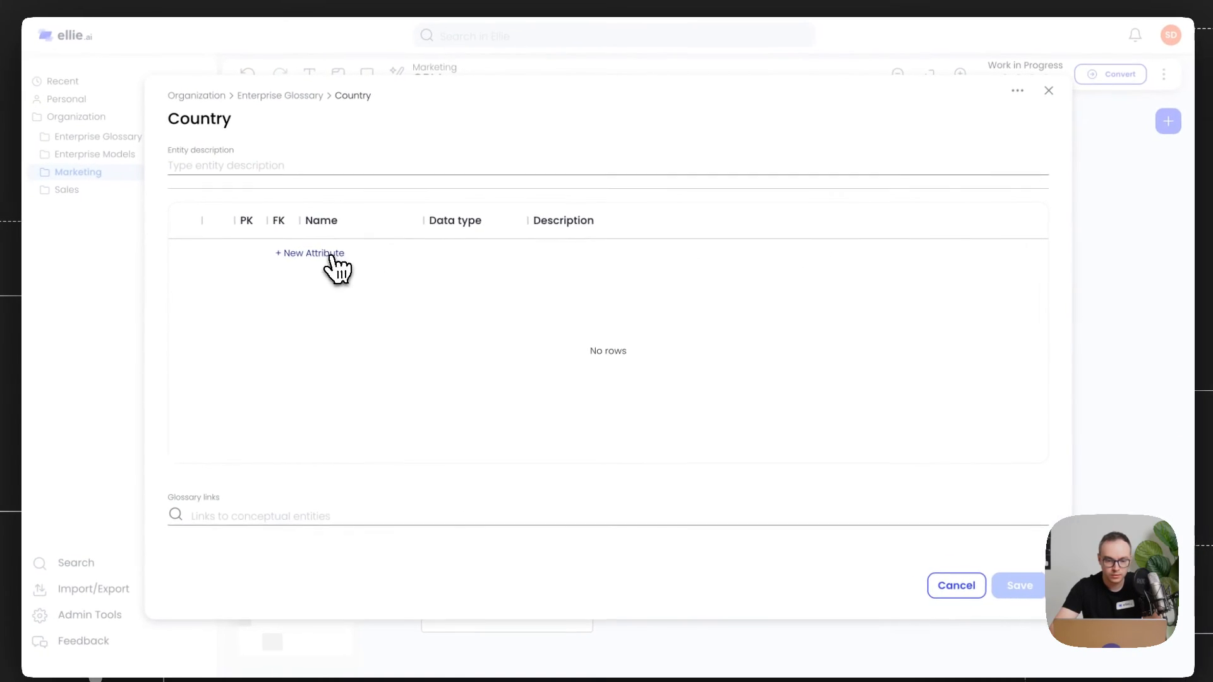
click(300, 268)
text(Country ID)
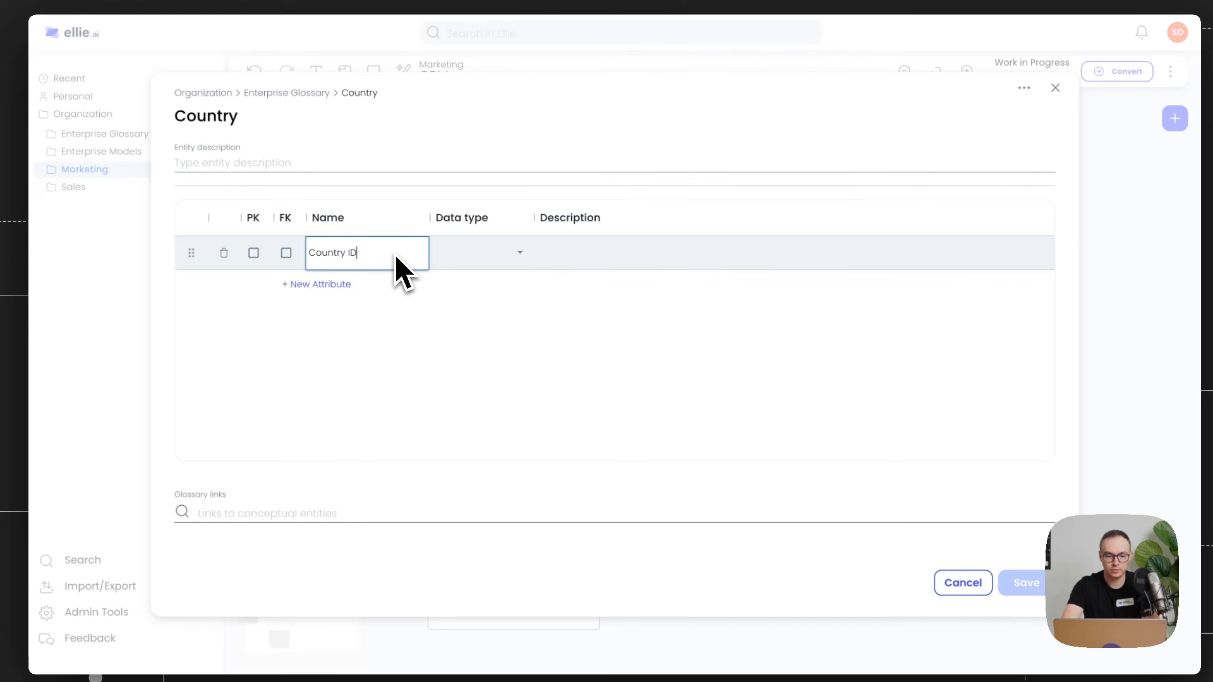
click(483, 260)
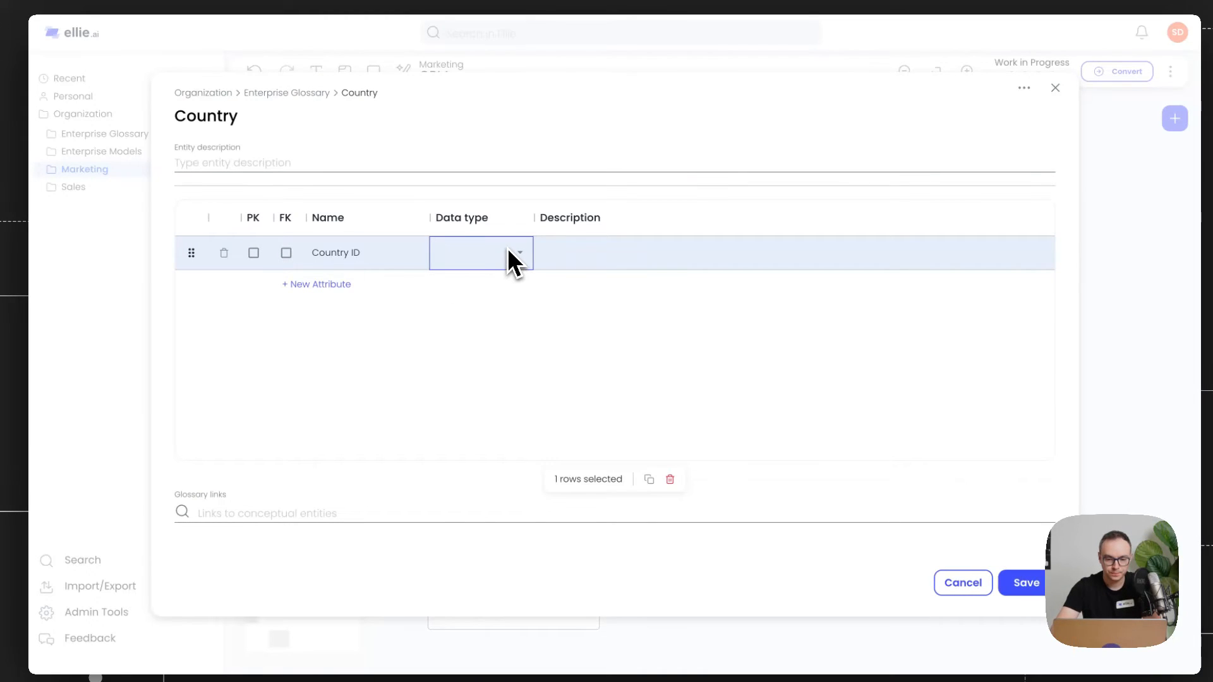
click(518, 252)
click(483, 298)
click(487, 253)
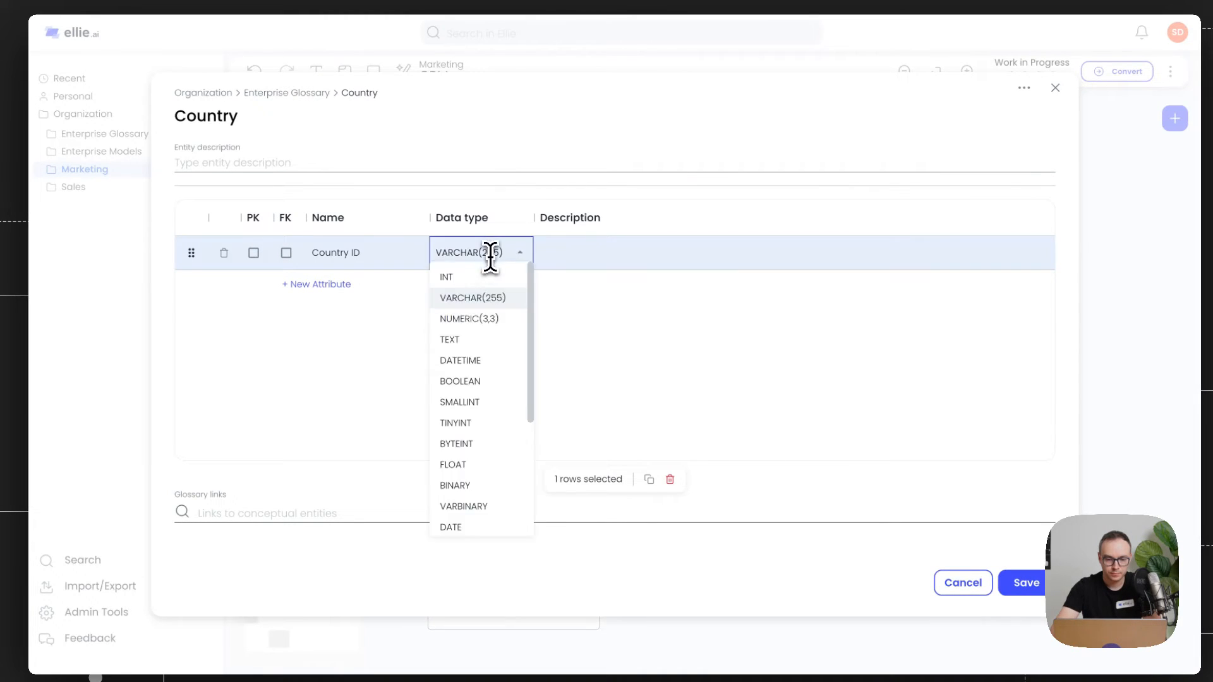
click(471, 277)
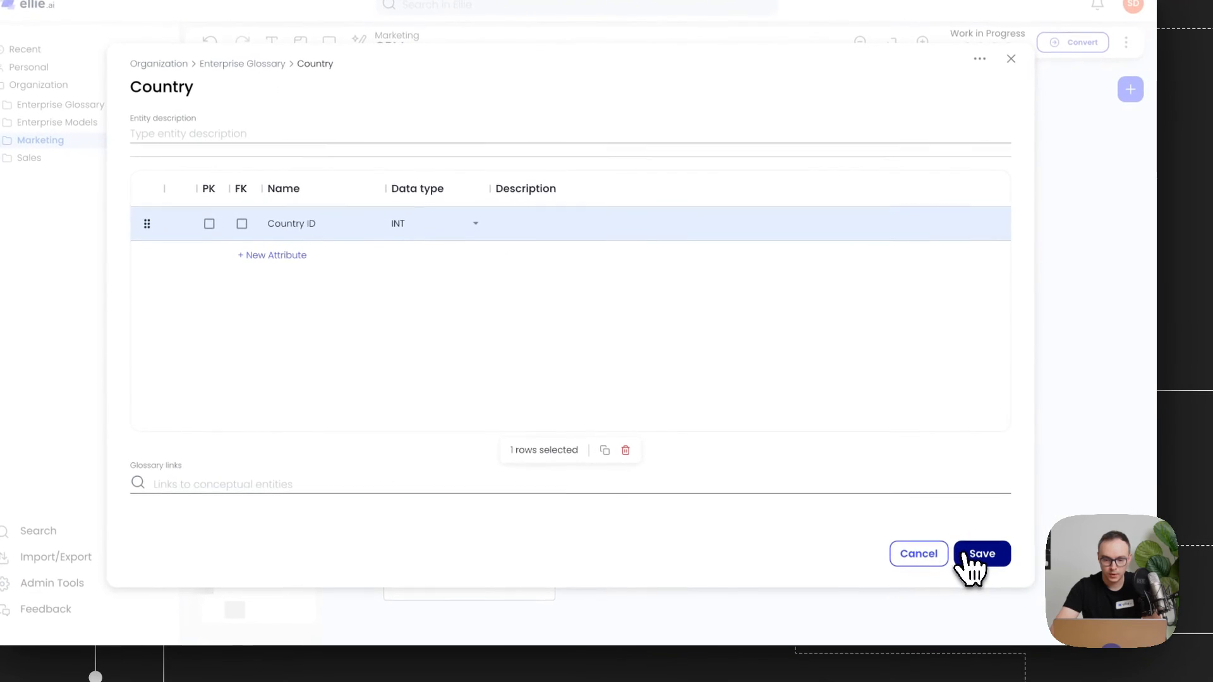
click(1017, 585)
Step: Draw a relationship between the City and Country entities
drag(631, 252, 628, 252)
drag(815, 252, 866, 246)
click(801, 266)
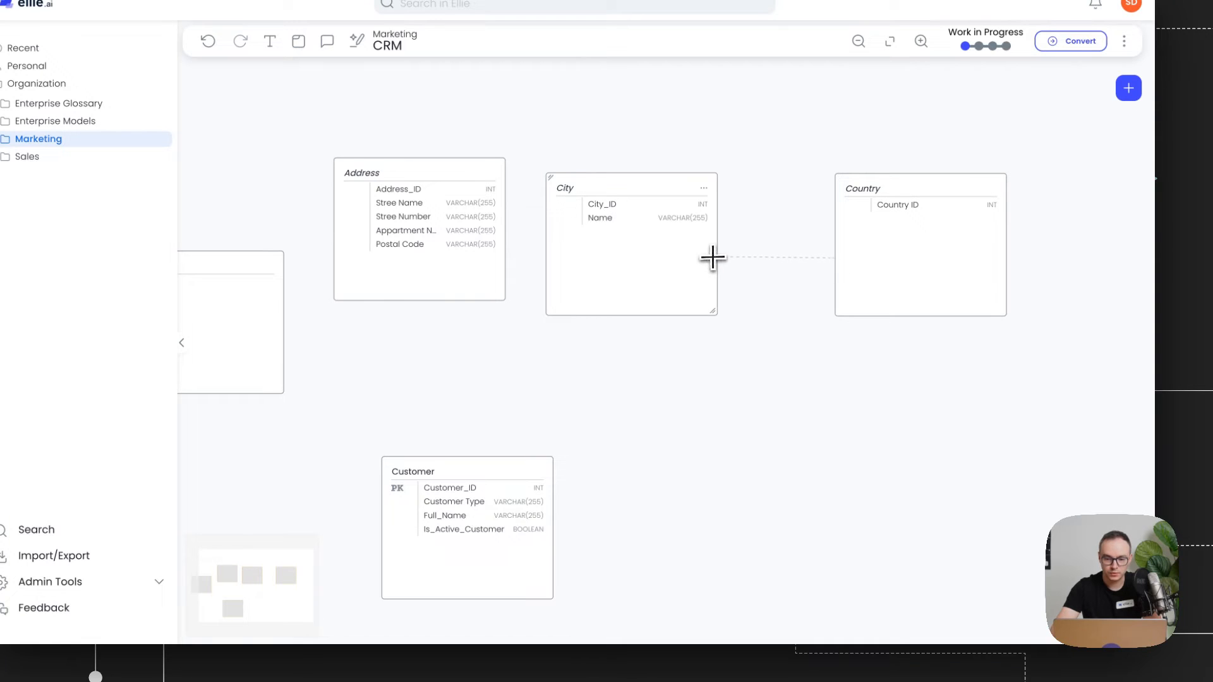
Step: Draw a relationship between the Address and City entities
drag(436, 281, 400, 301)
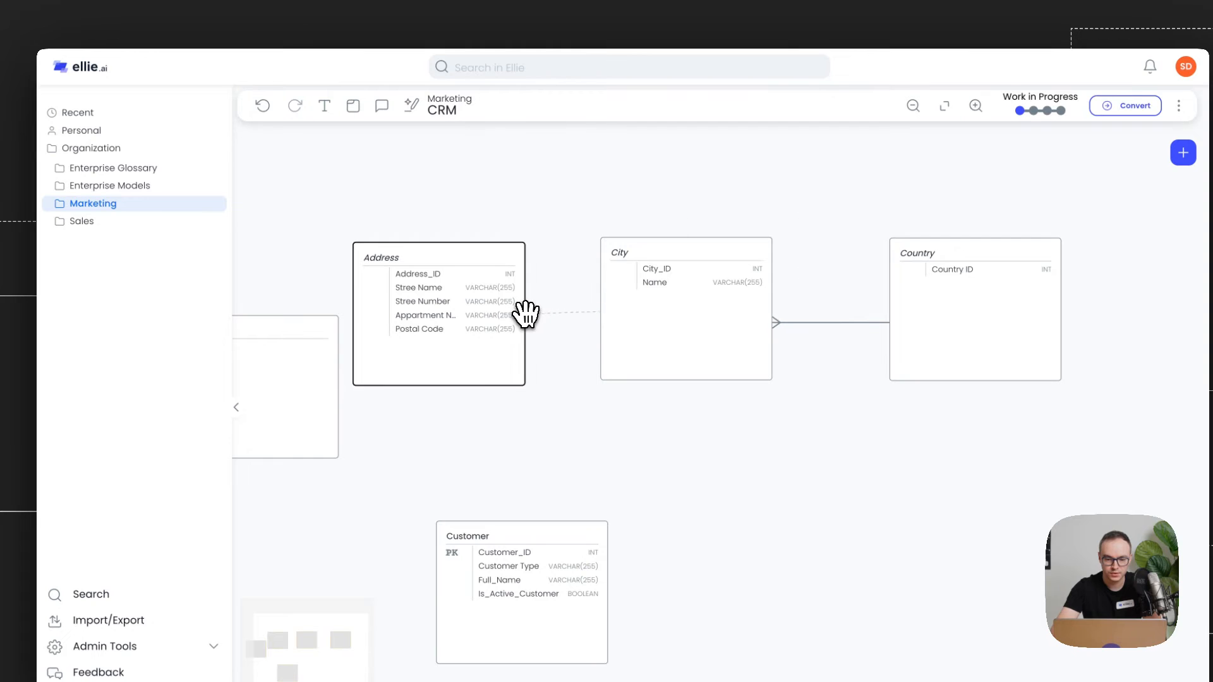
drag(526, 314, 525, 315)
drag(545, 493, 742, 417)
scroll(740, 417, down, 1)
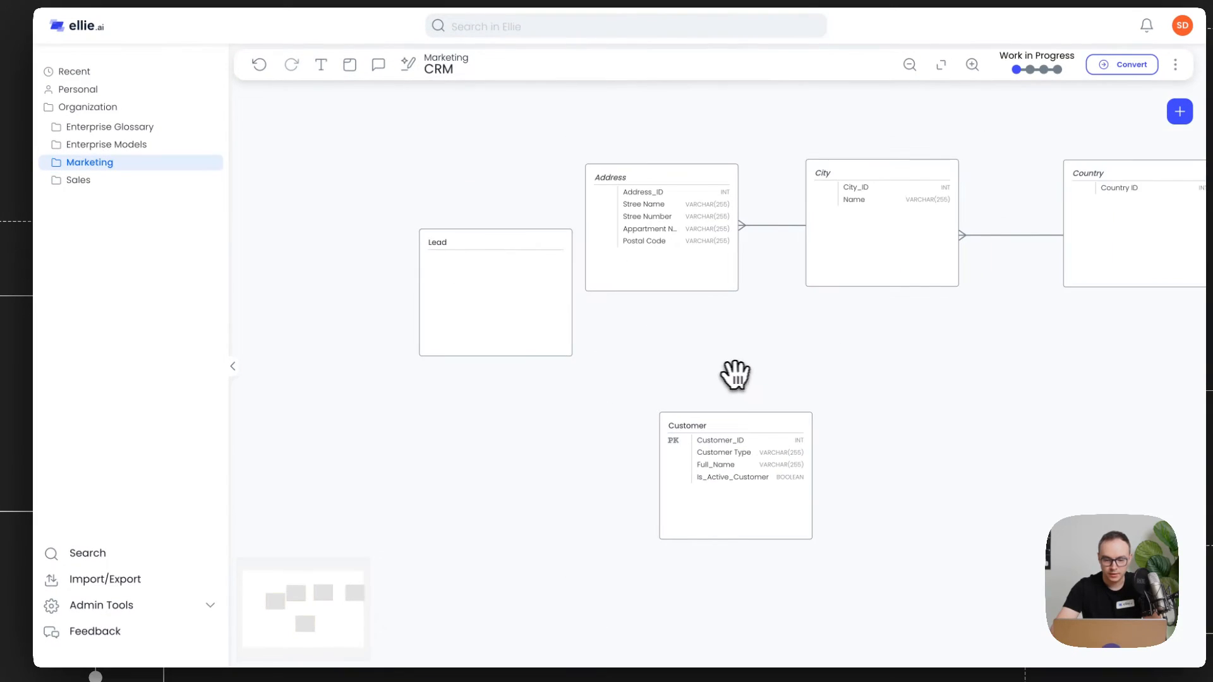
Step: Reposition the Lead and Customer entities and draw a relationship from Customer to Address
drag(433, 325, 333, 486)
click(653, 509)
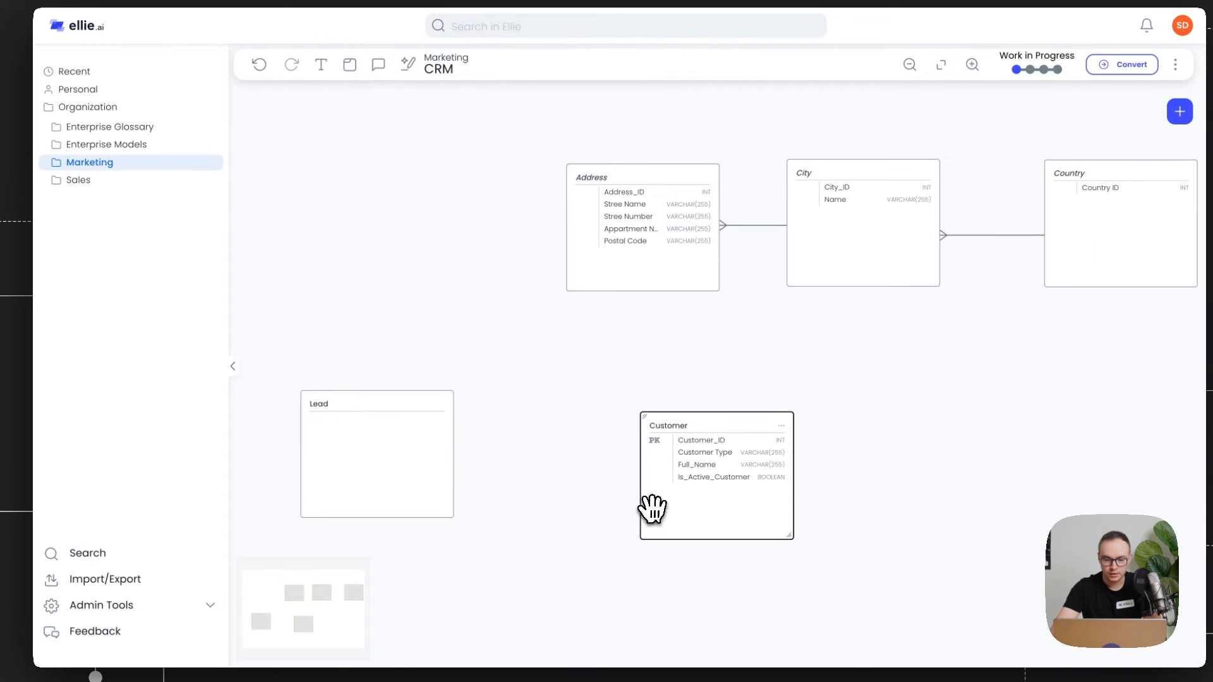
drag(653, 508, 706, 442)
drag(380, 461, 407, 449)
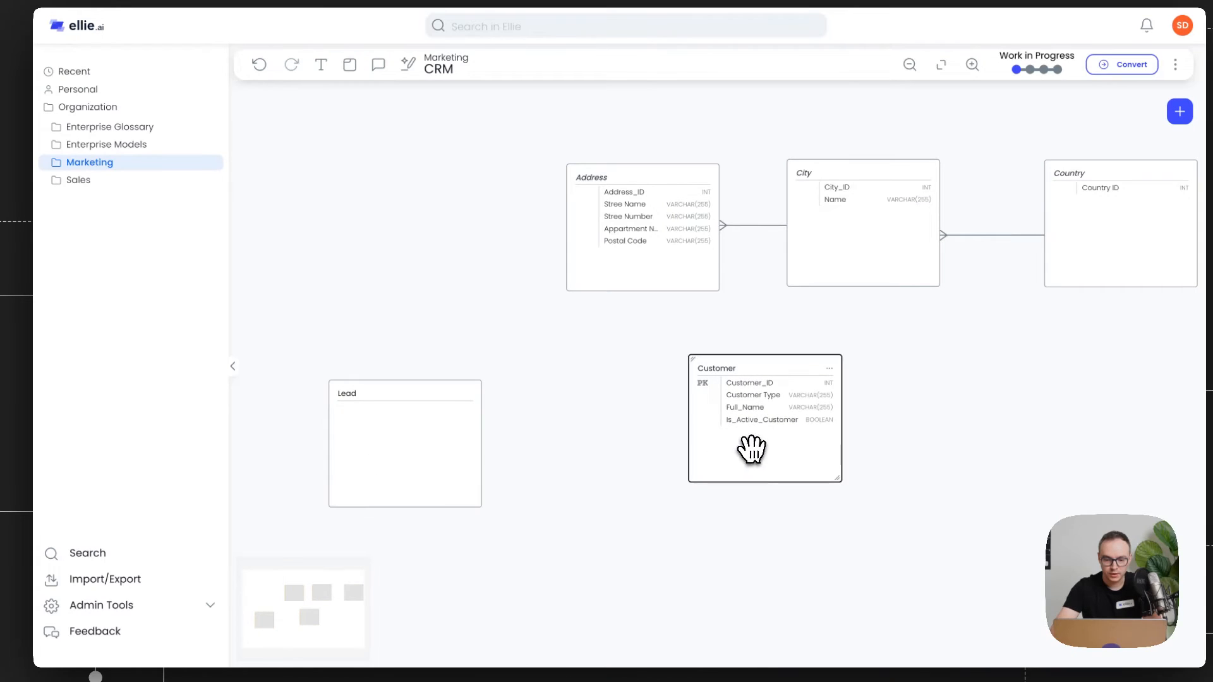
drag(752, 449, 660, 479)
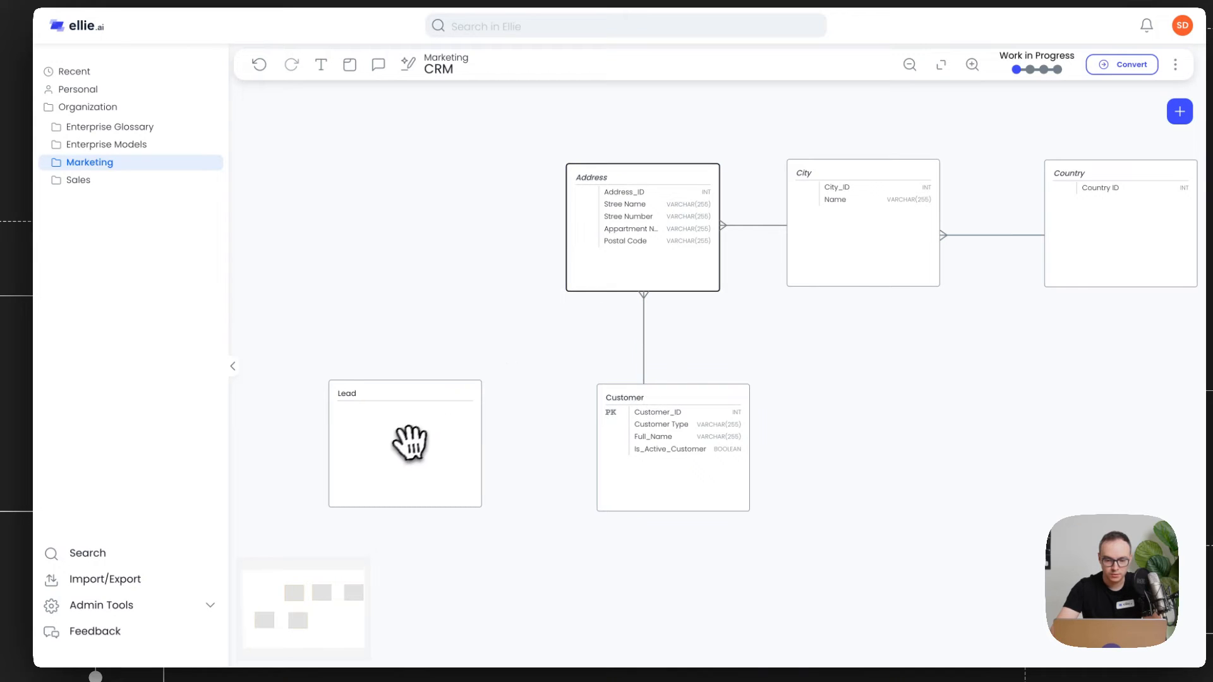
Step: Draw a relationship from Lead to Address and auto-arrange the diagram layout
drag(410, 444, 426, 431)
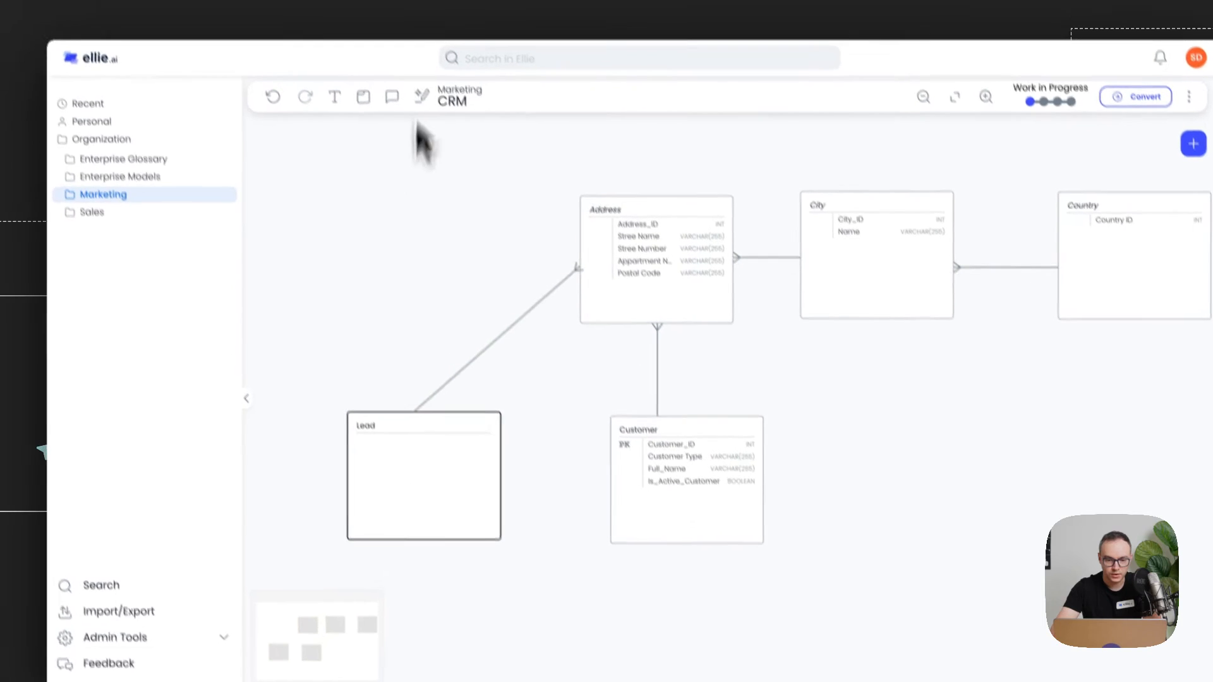
click(435, 142)
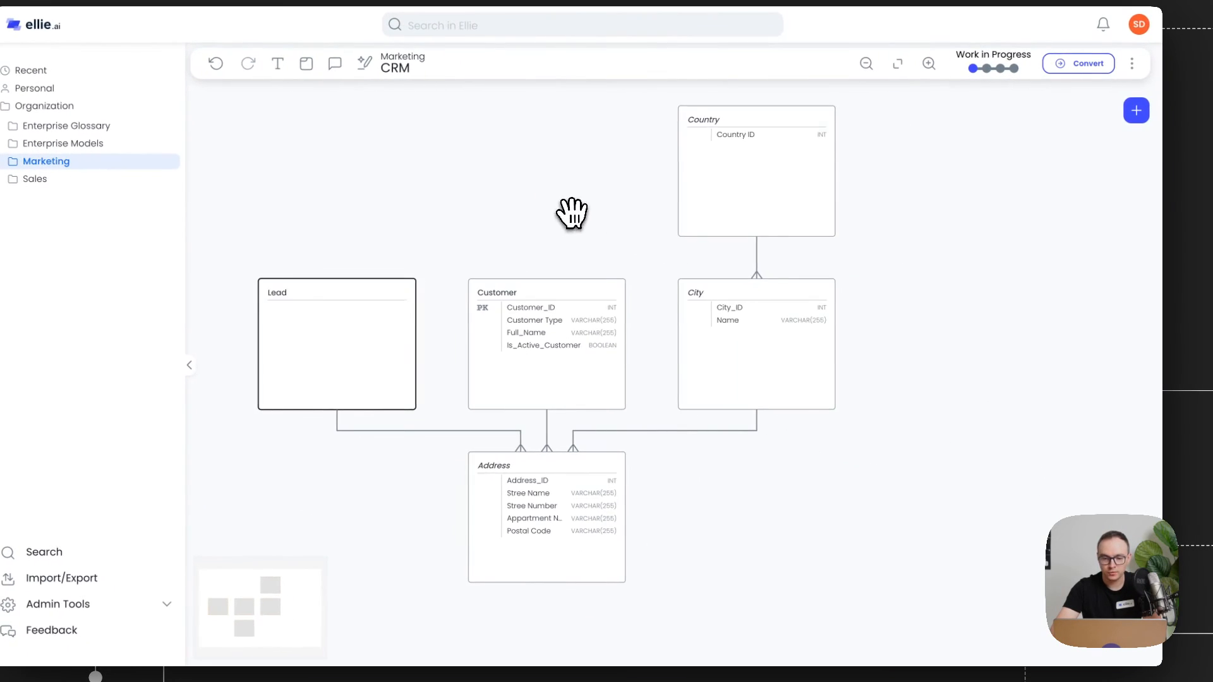
drag(570, 211, 651, 213)
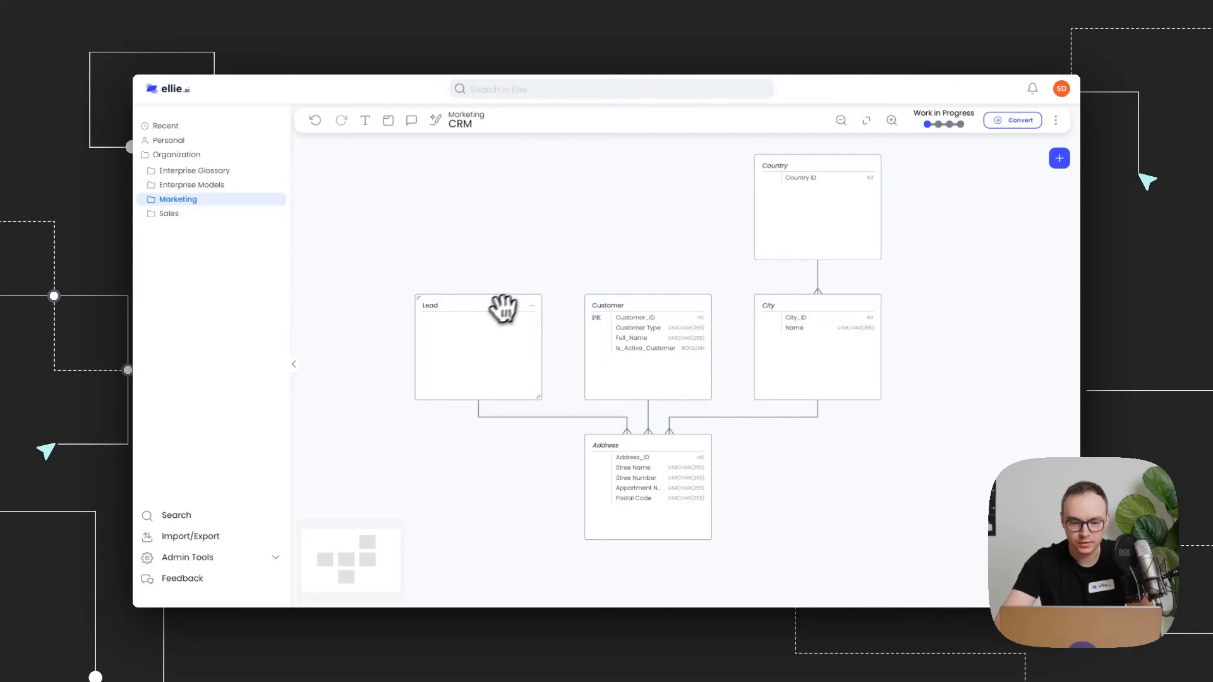
Step: Open the Lead entity, add Lead_ID of type INT and Full_Name of type VARCHAR(255), and save it
click(533, 306)
click(560, 316)
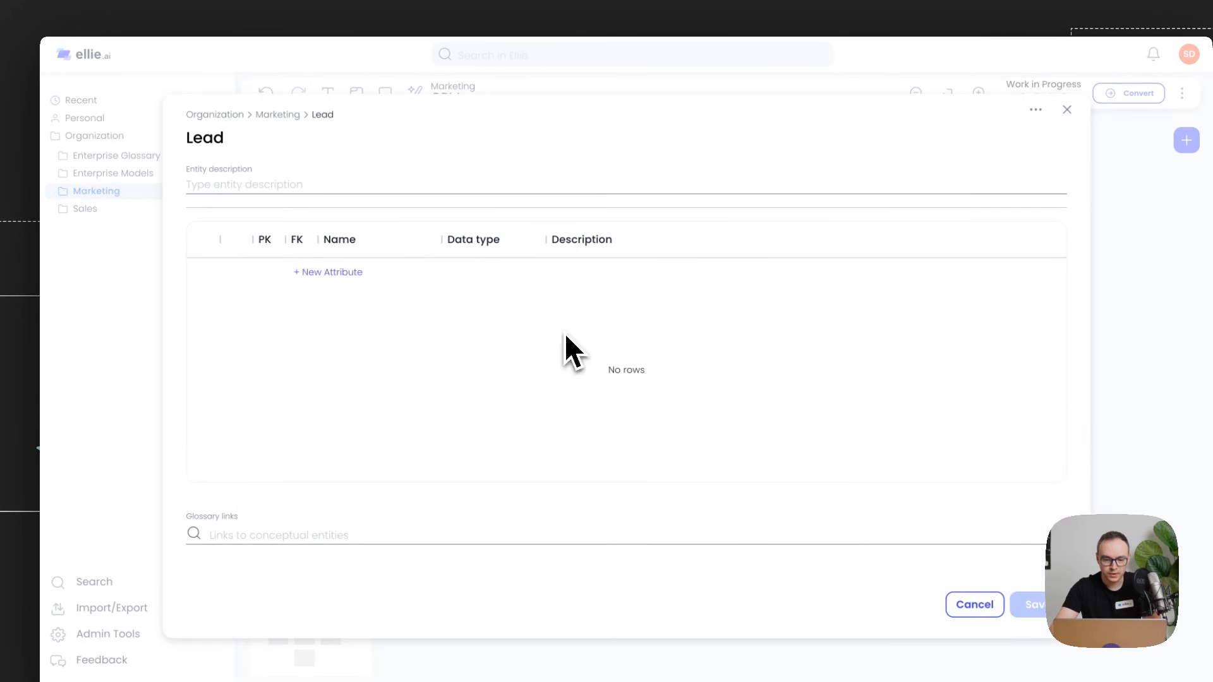
click(341, 273)
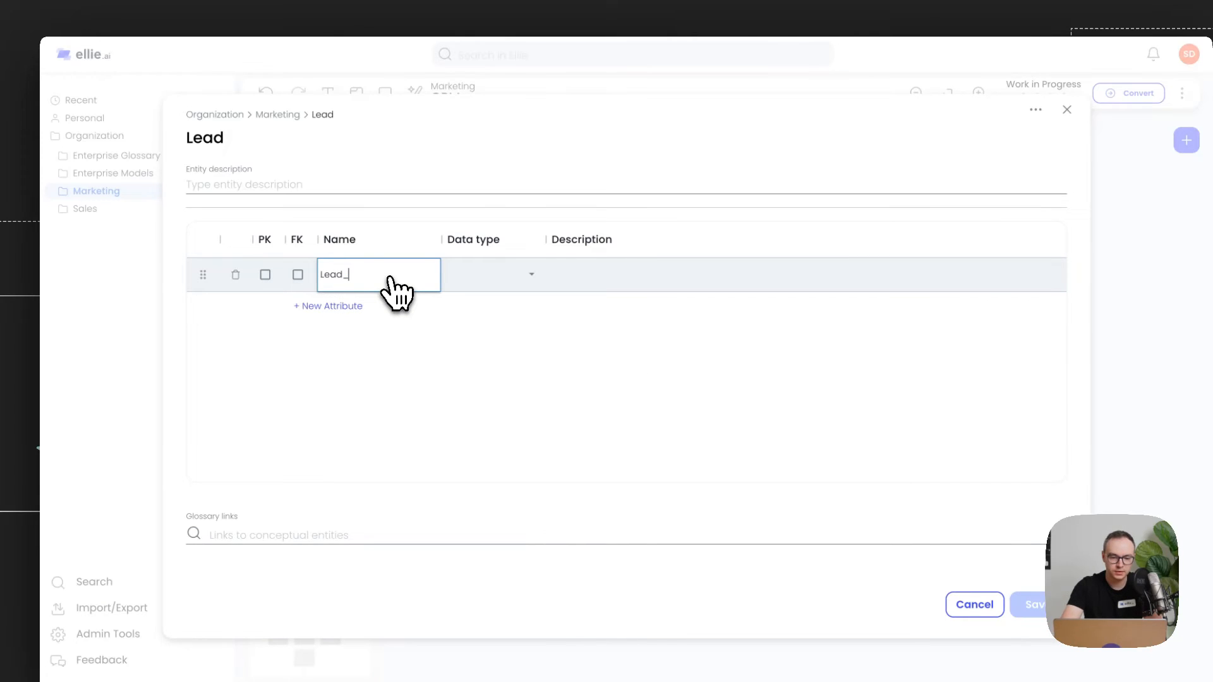
click(506, 279)
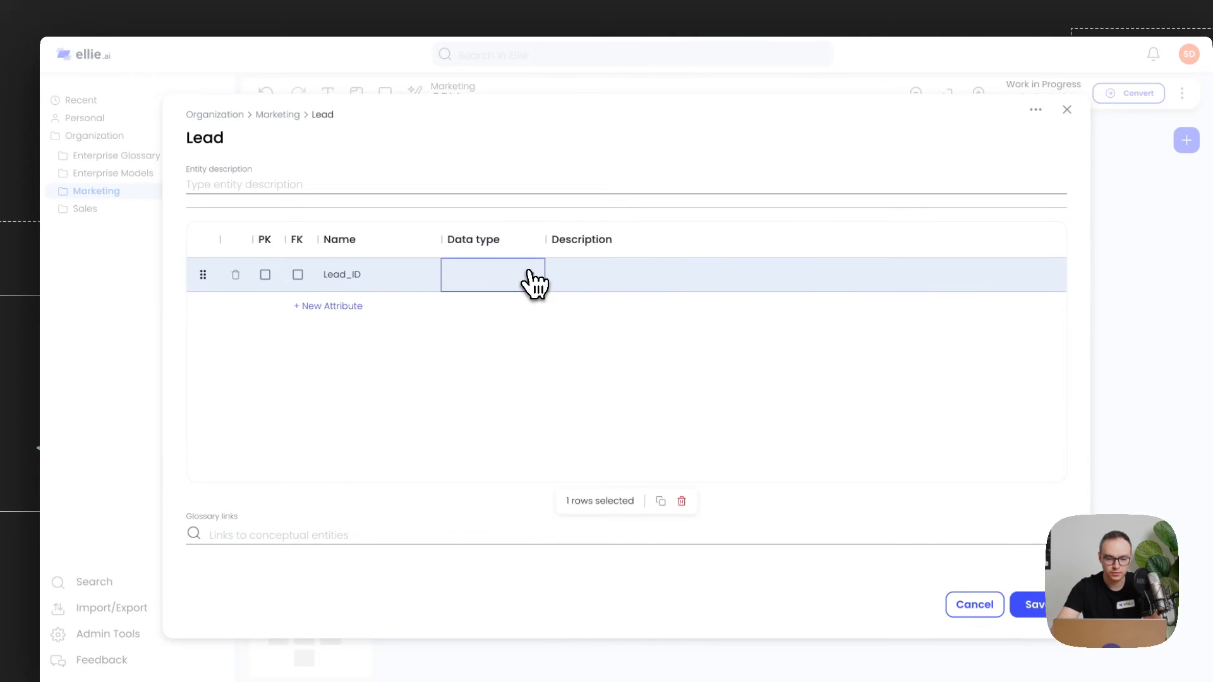
click(534, 282)
click(506, 303)
click(322, 306)
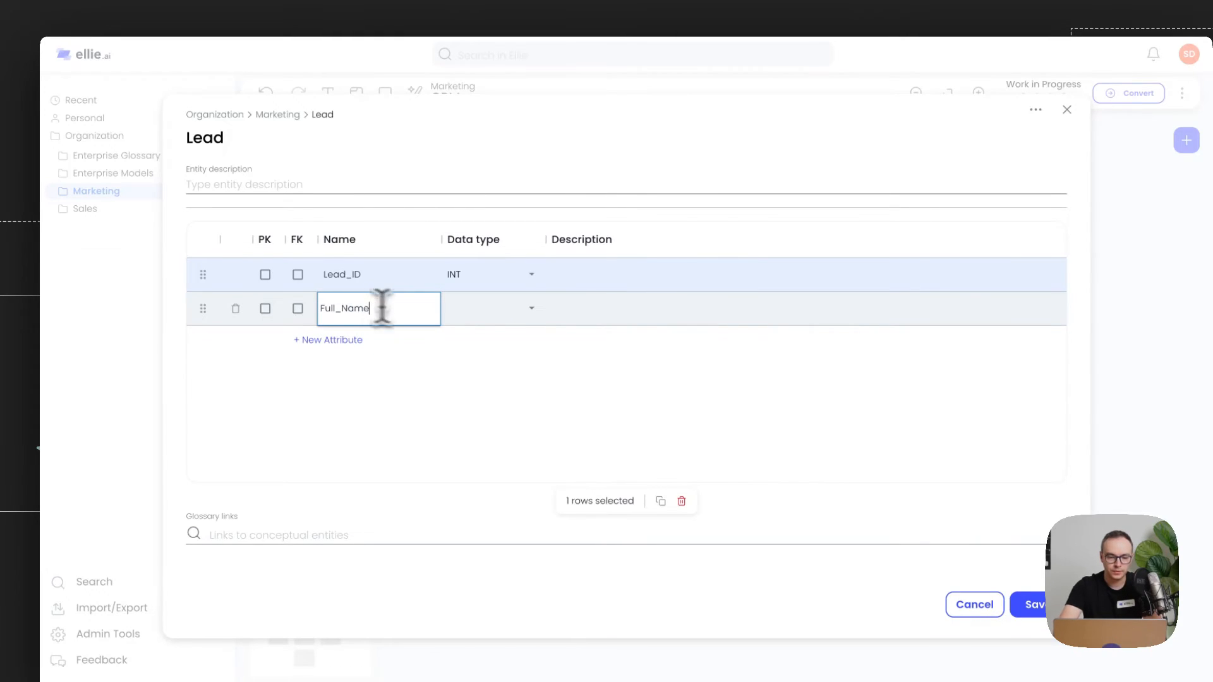
click(503, 310)
click(495, 352)
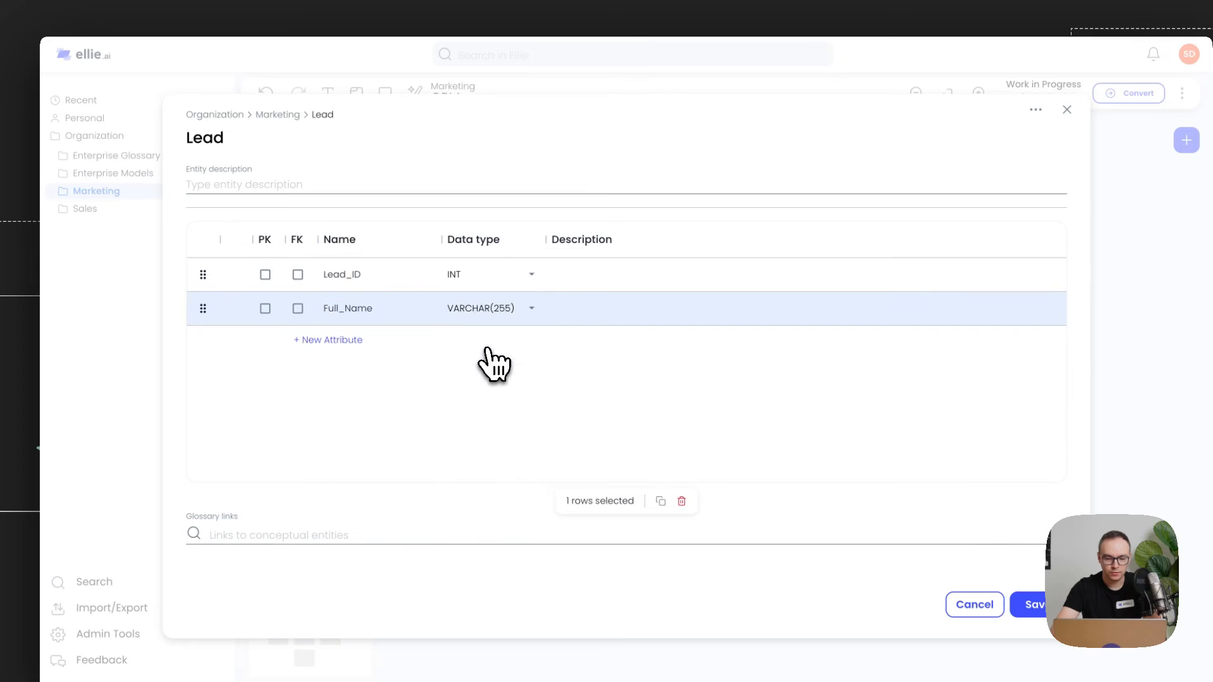
click(976, 563)
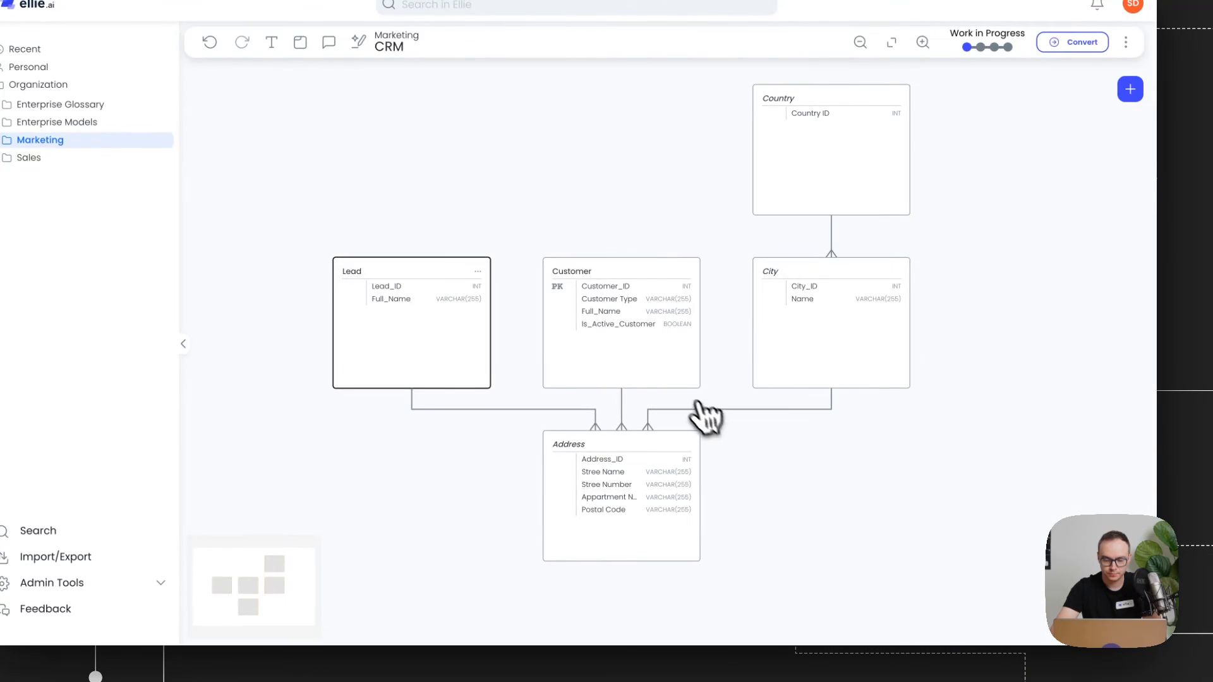
drag(586, 181, 593, 221)
scroll(652, 182, down, 1)
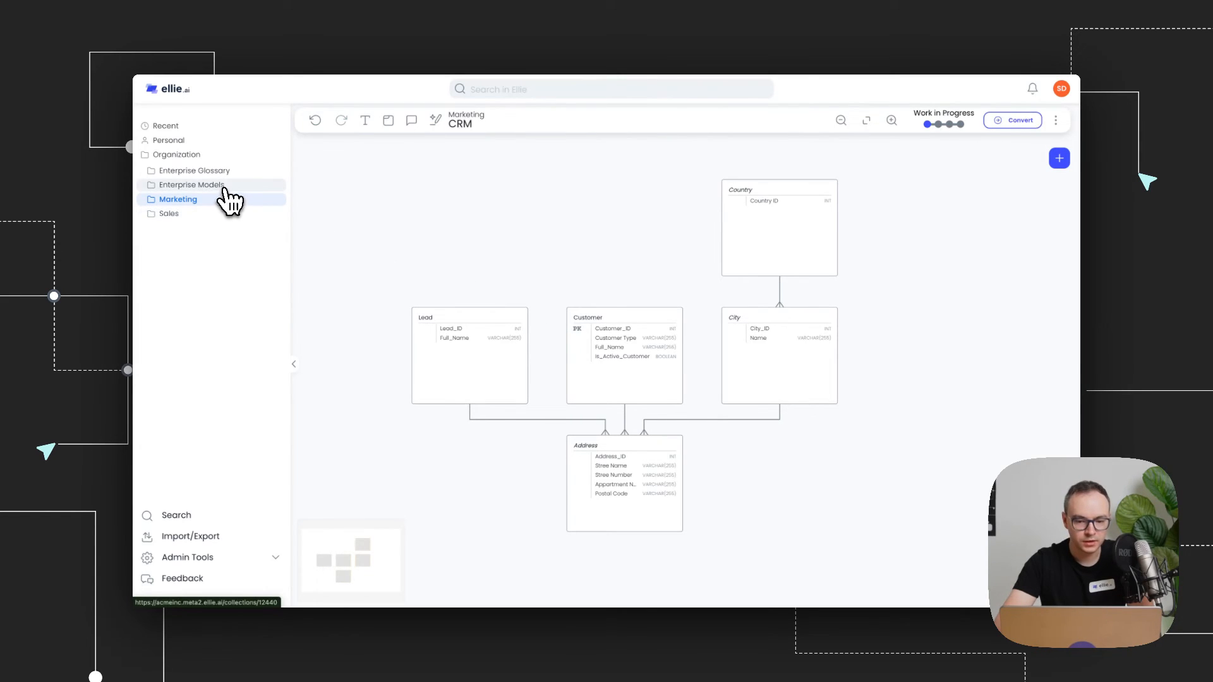
Step: Create a new logical model named Demo Model in the Enterprise Models folder
click(222, 187)
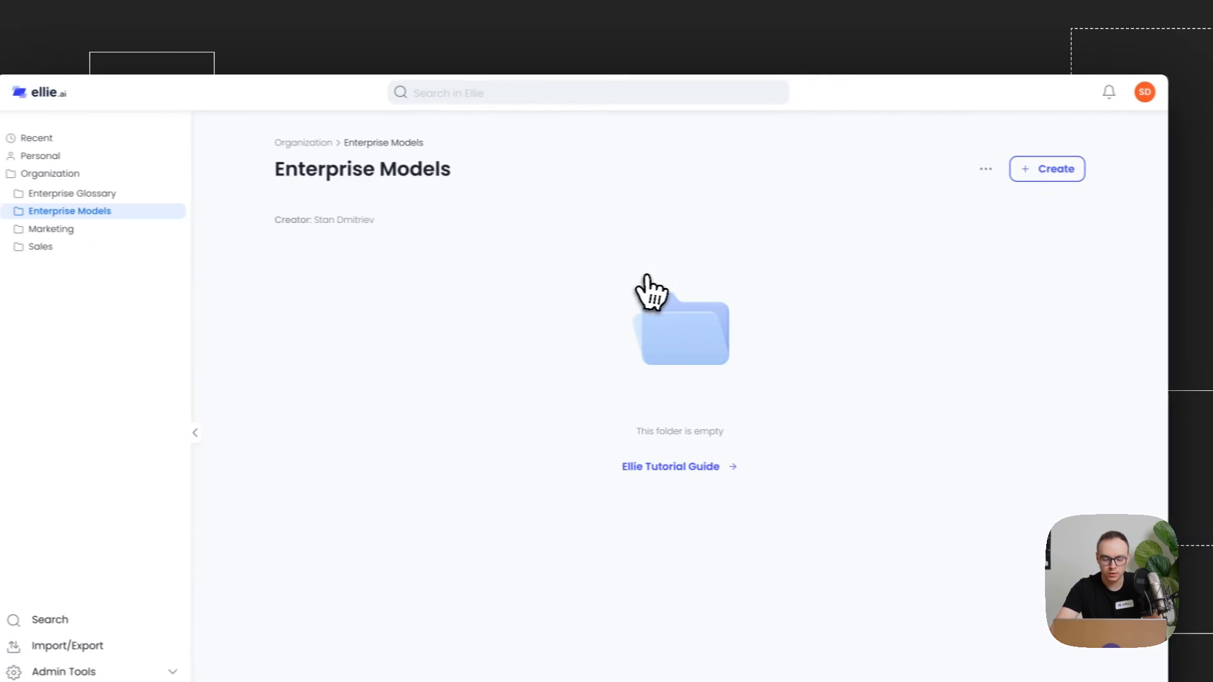
click(1049, 168)
mouse_move(1044, 214)
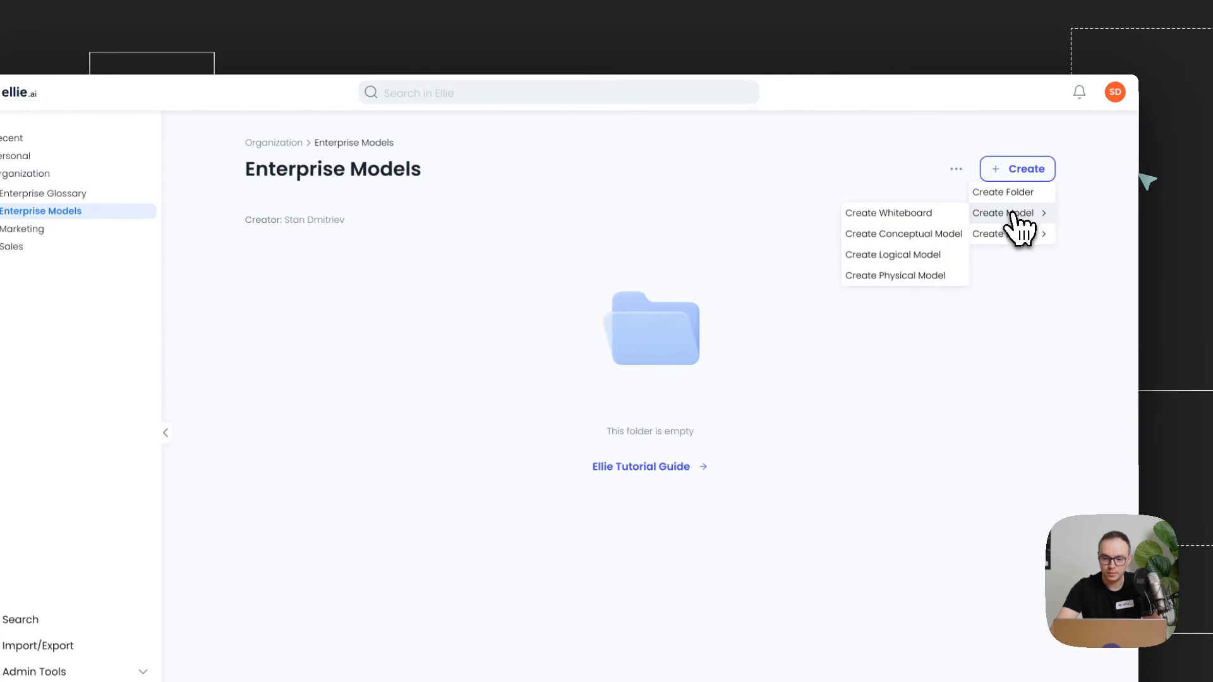
click(905, 256)
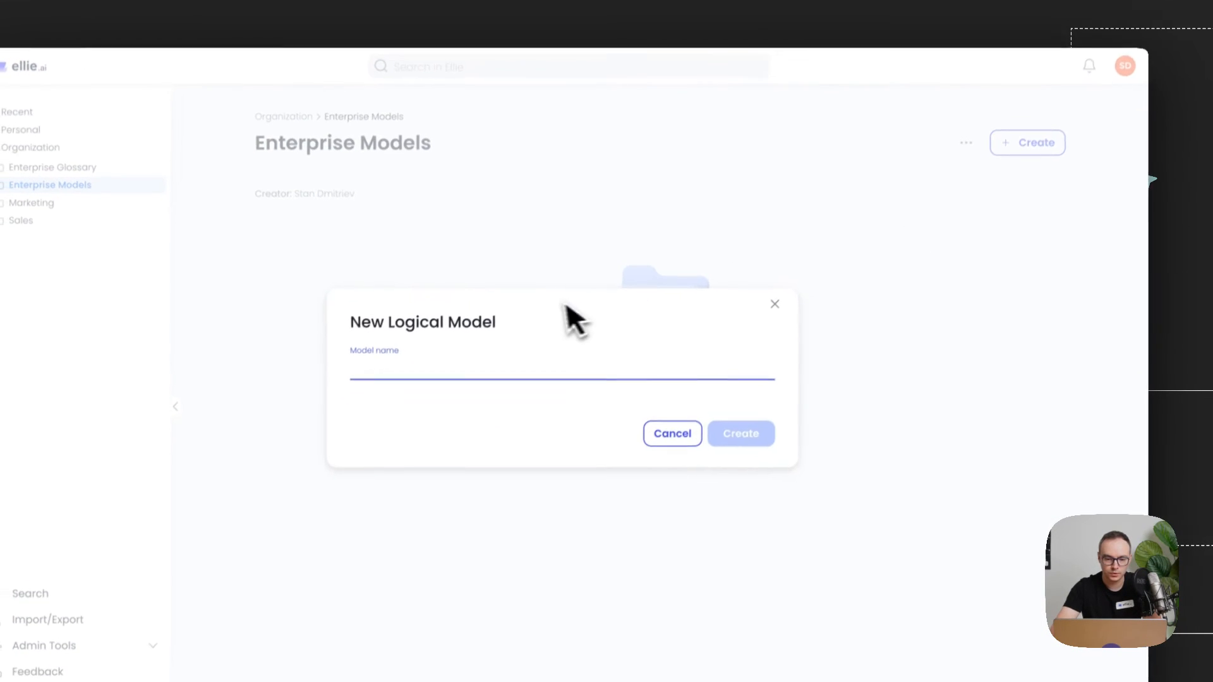
text(Demo Model)
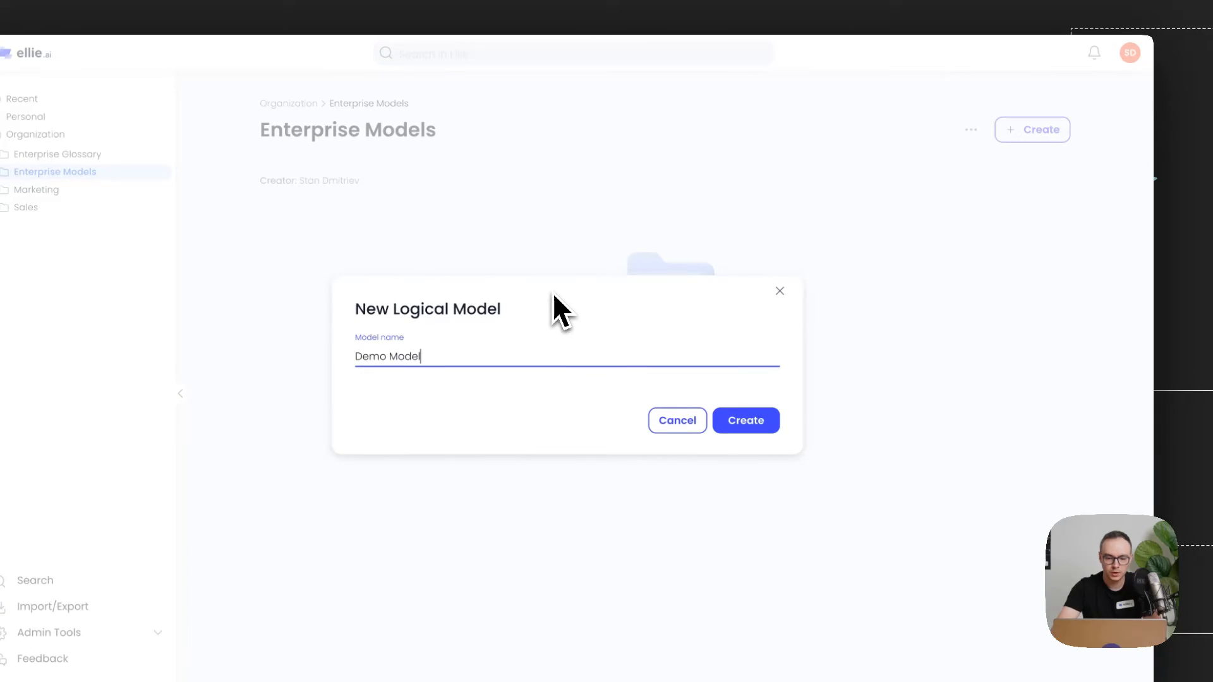
click(723, 424)
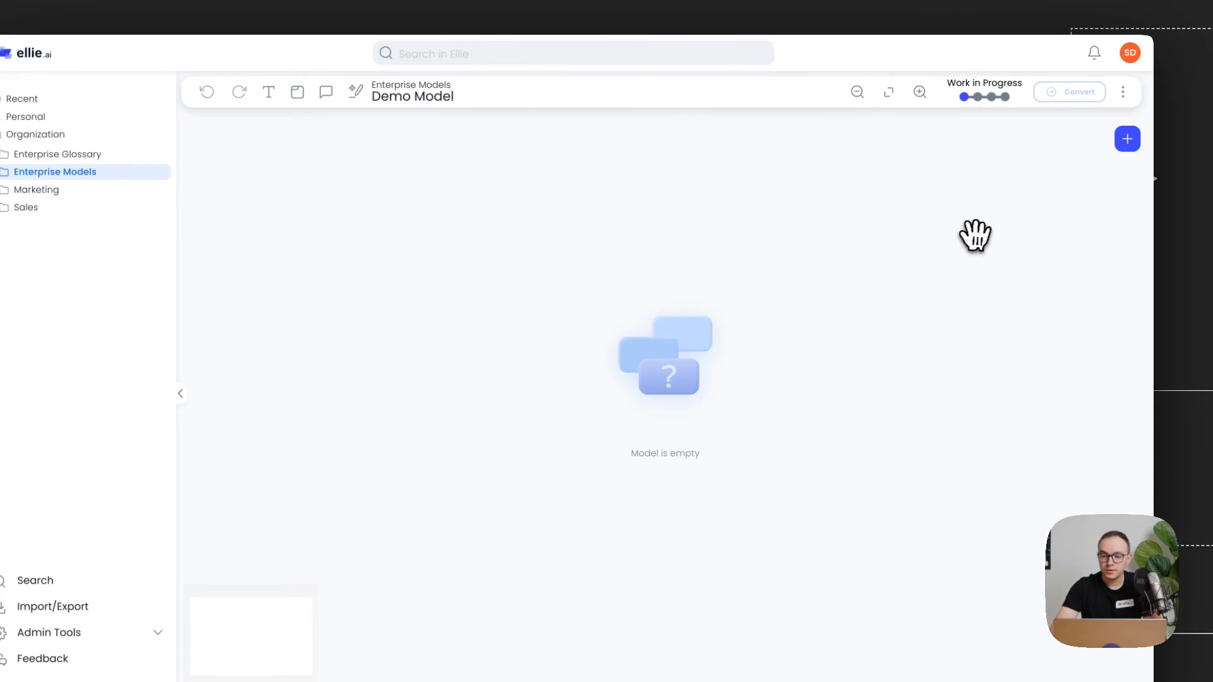
Step: Add the existing Address entity and the Marketing Lead entity to Demo Model and place them side by side
click(1127, 139)
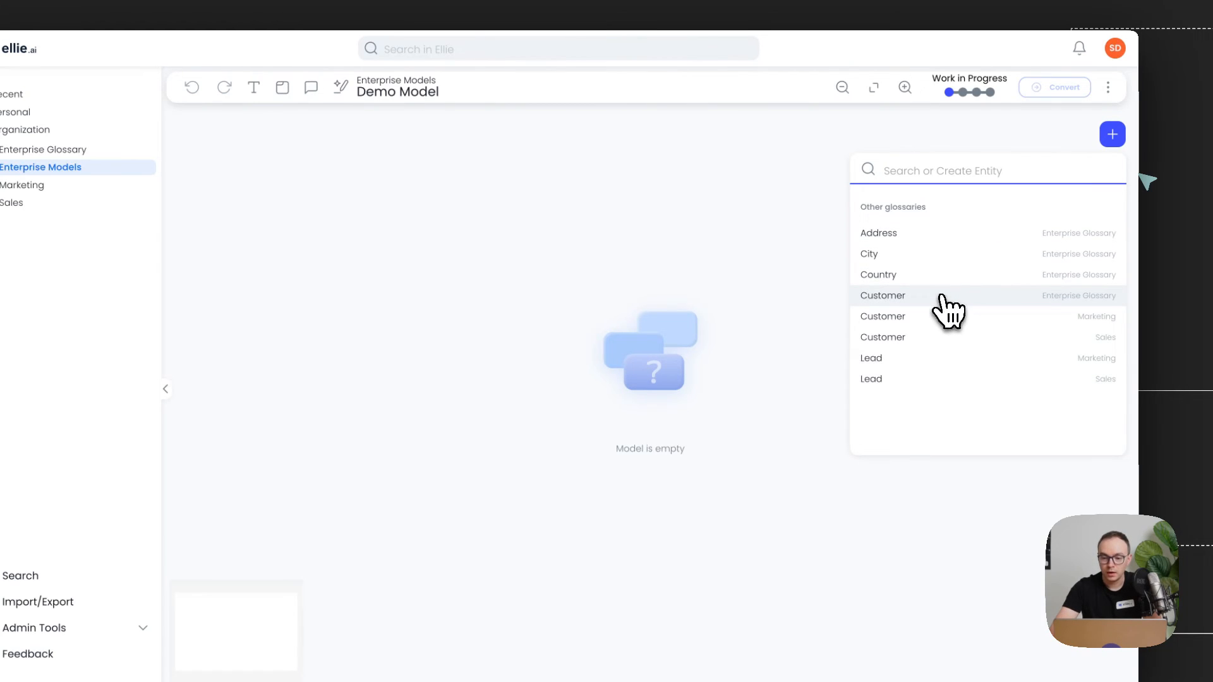
click(941, 233)
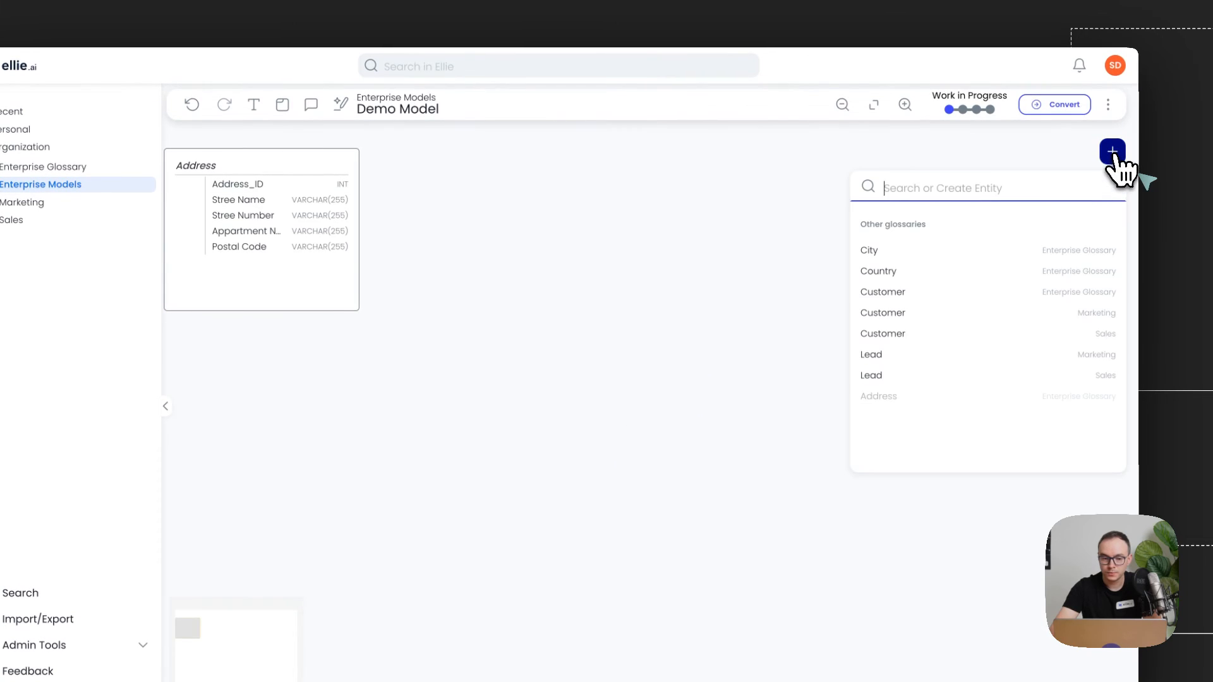
click(948, 356)
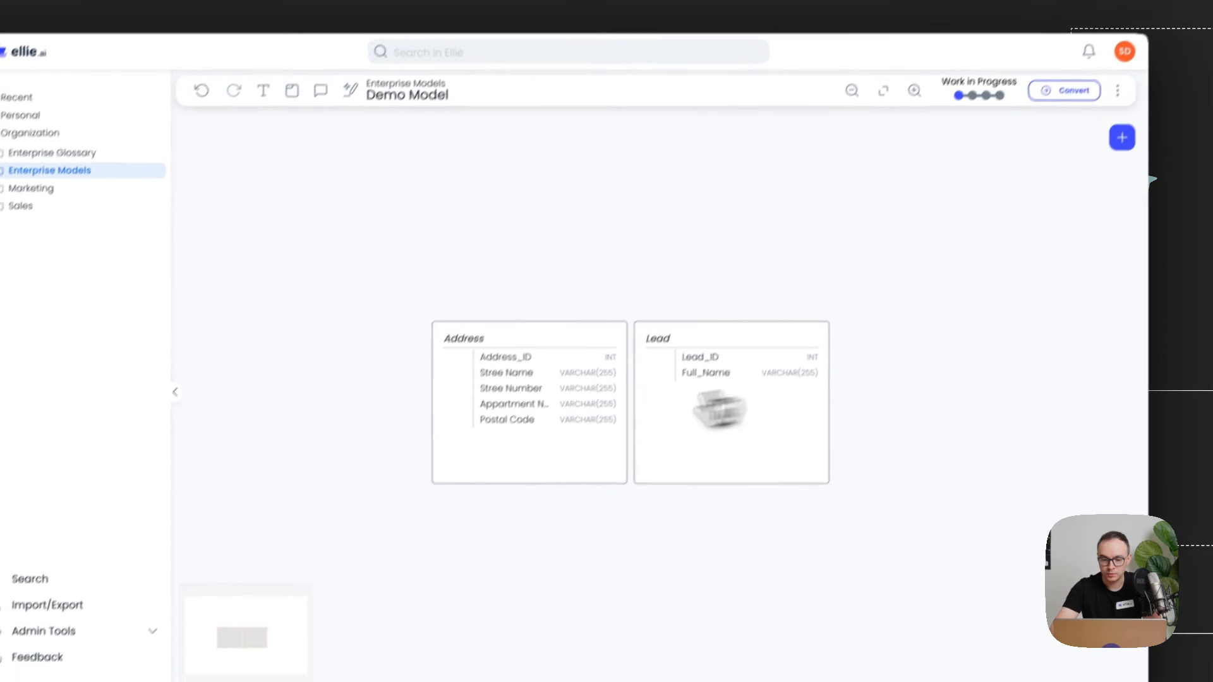
drag(498, 427, 395, 423)
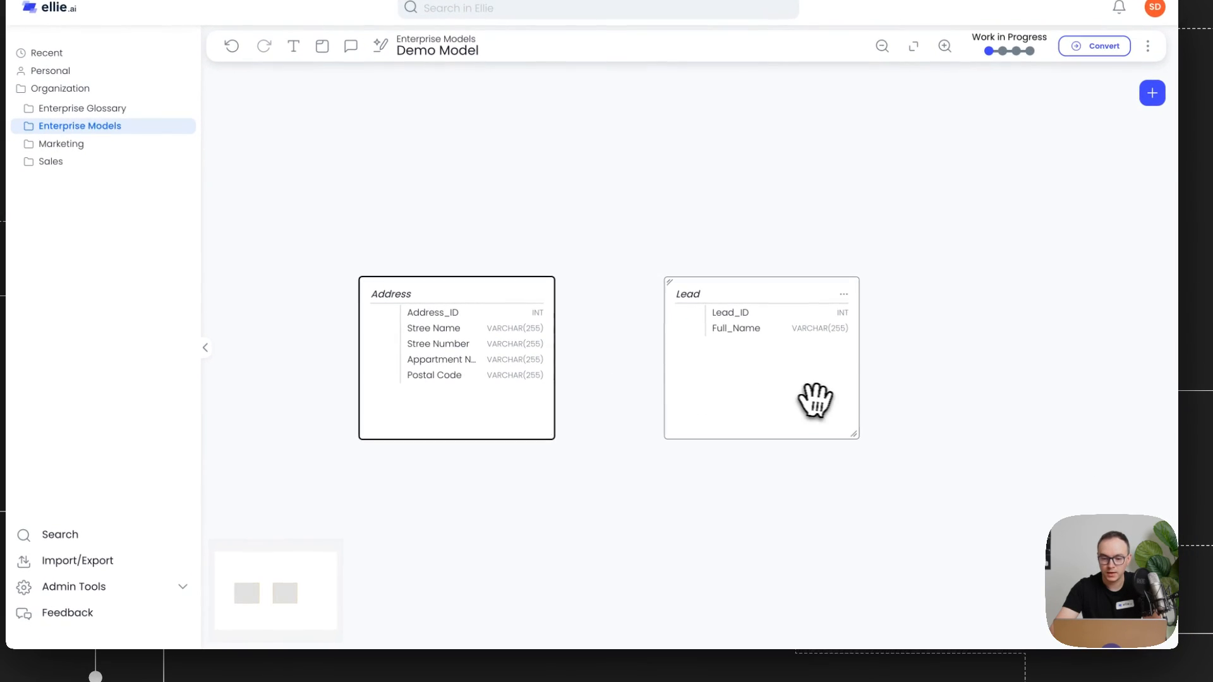
drag(783, 445, 812, 446)
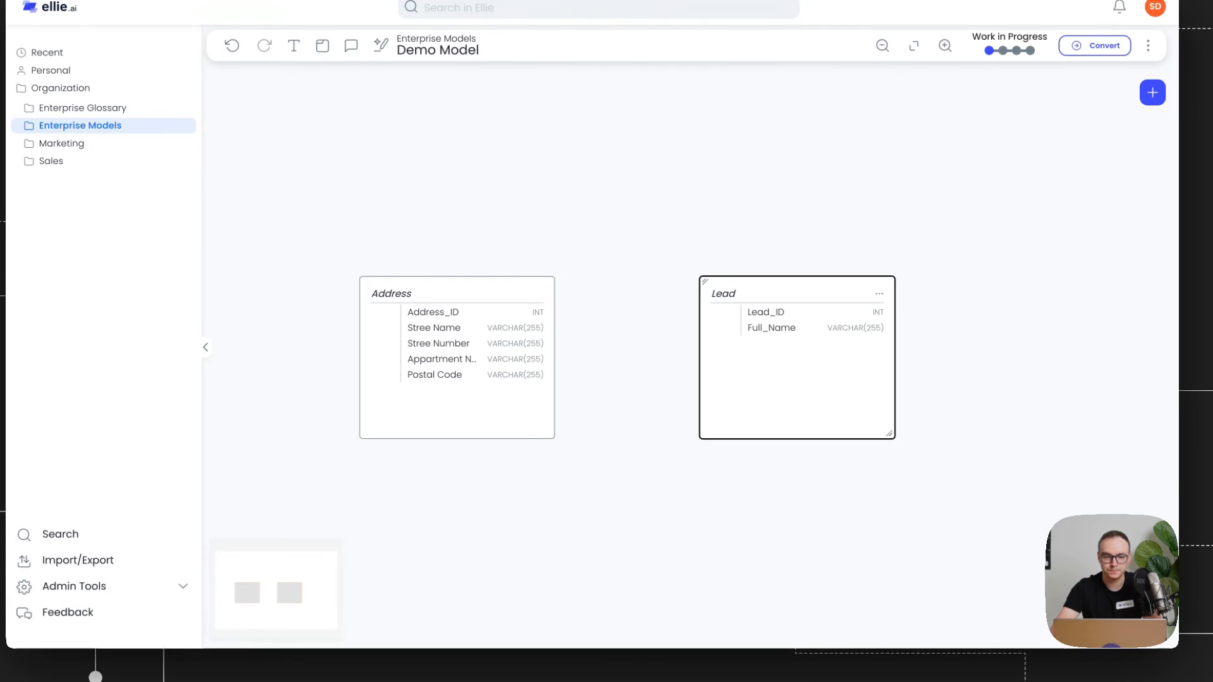
Step: Open the Marketing Lead entity from the global search and view its attributes
click(743, 221)
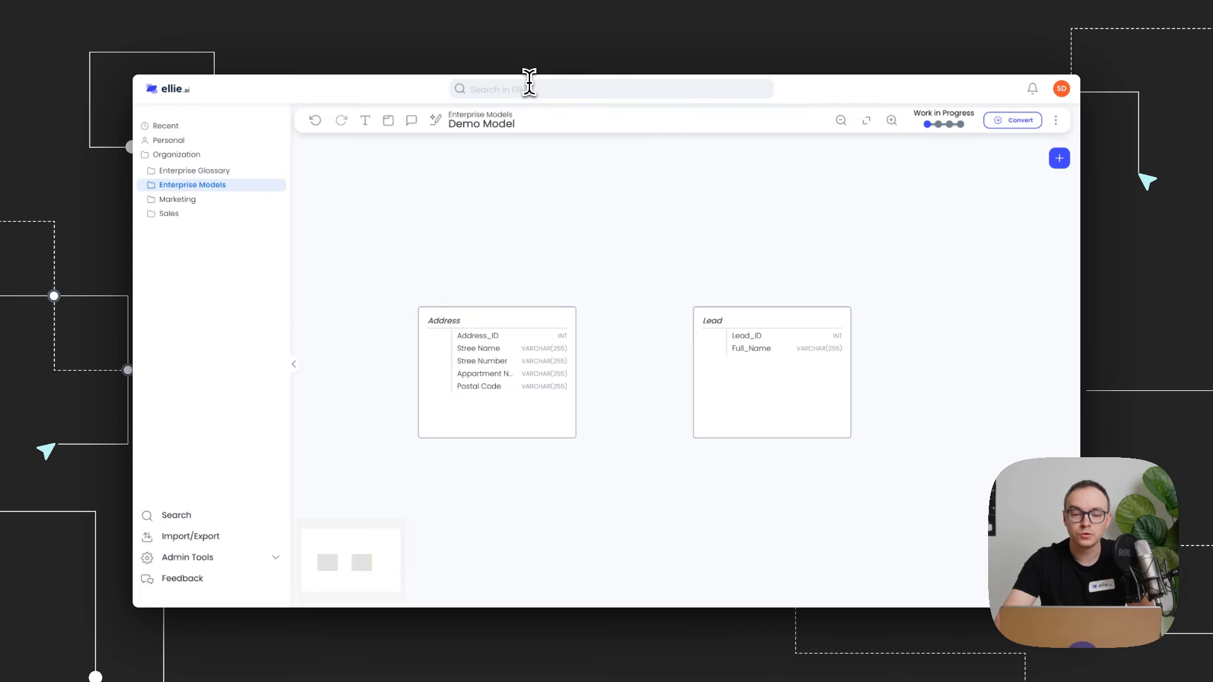
click(530, 82)
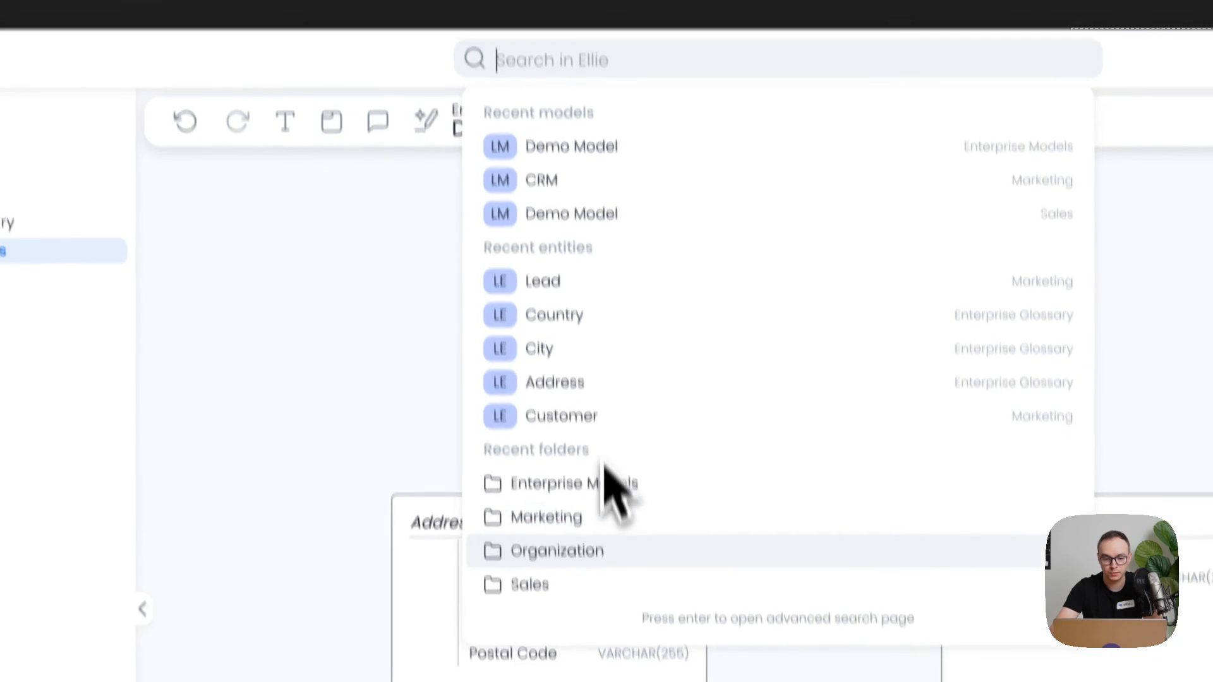
click(555, 216)
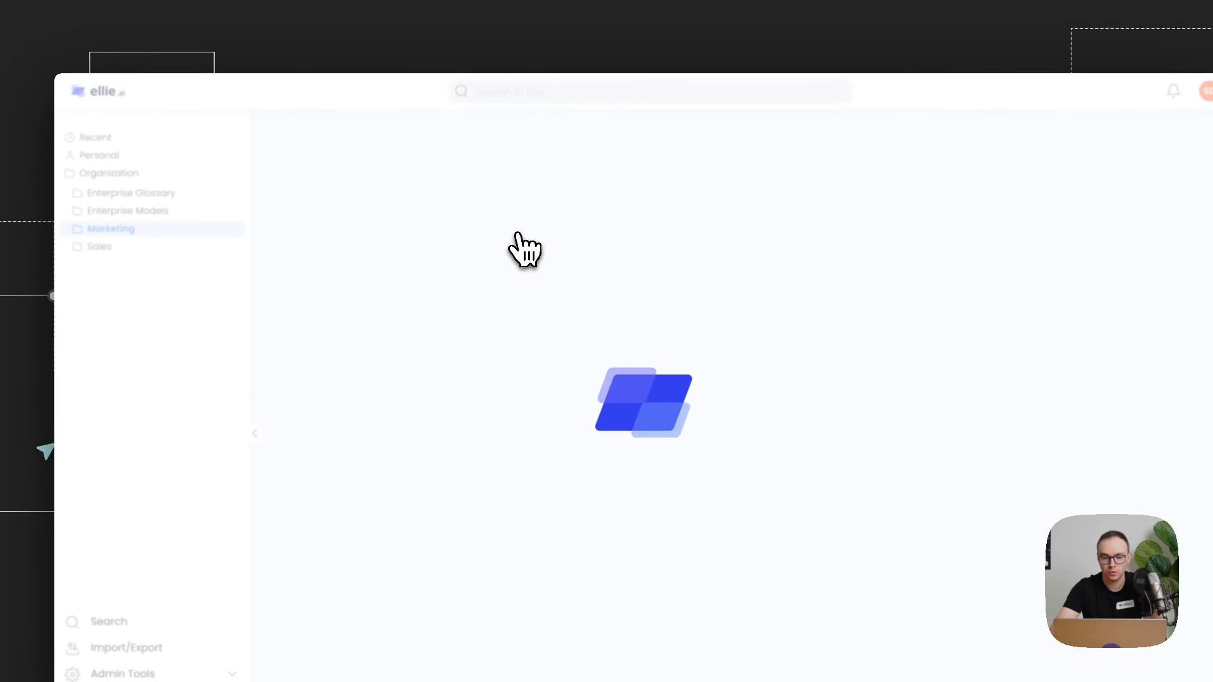
click(444, 201)
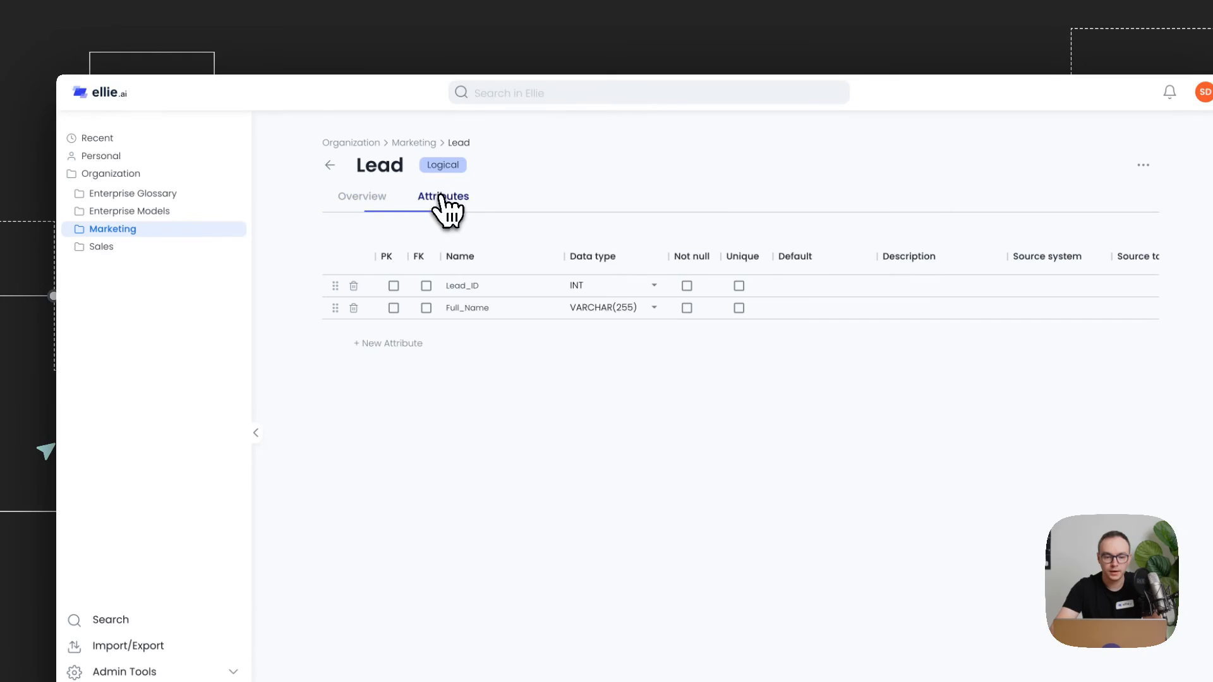
Step: Run an advanced search filtered to the Logical level, browse the matching entities, and open Address
click(526, 94)
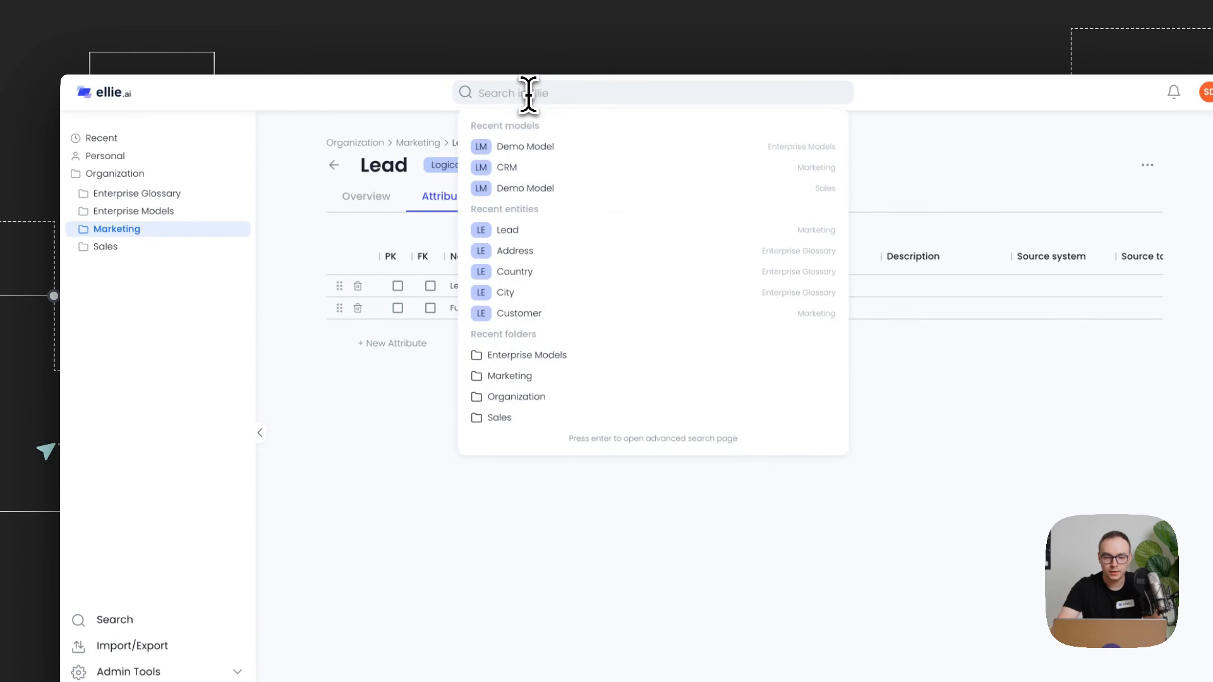
key(Return)
click(473, 227)
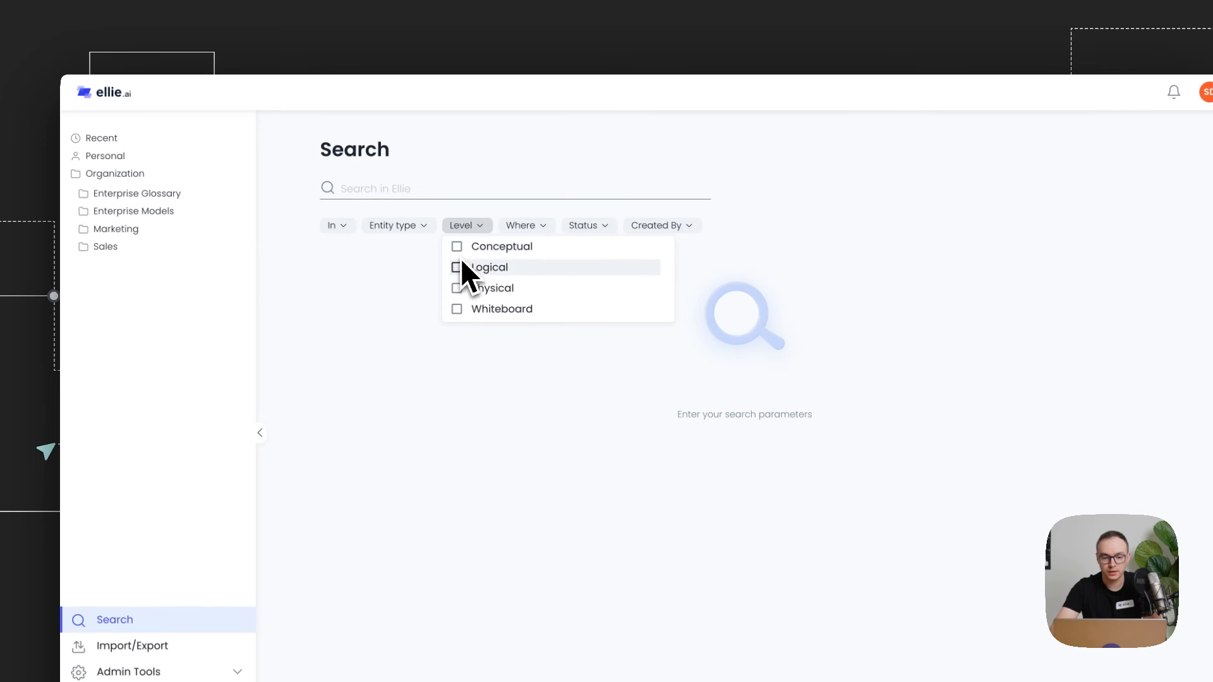
click(457, 268)
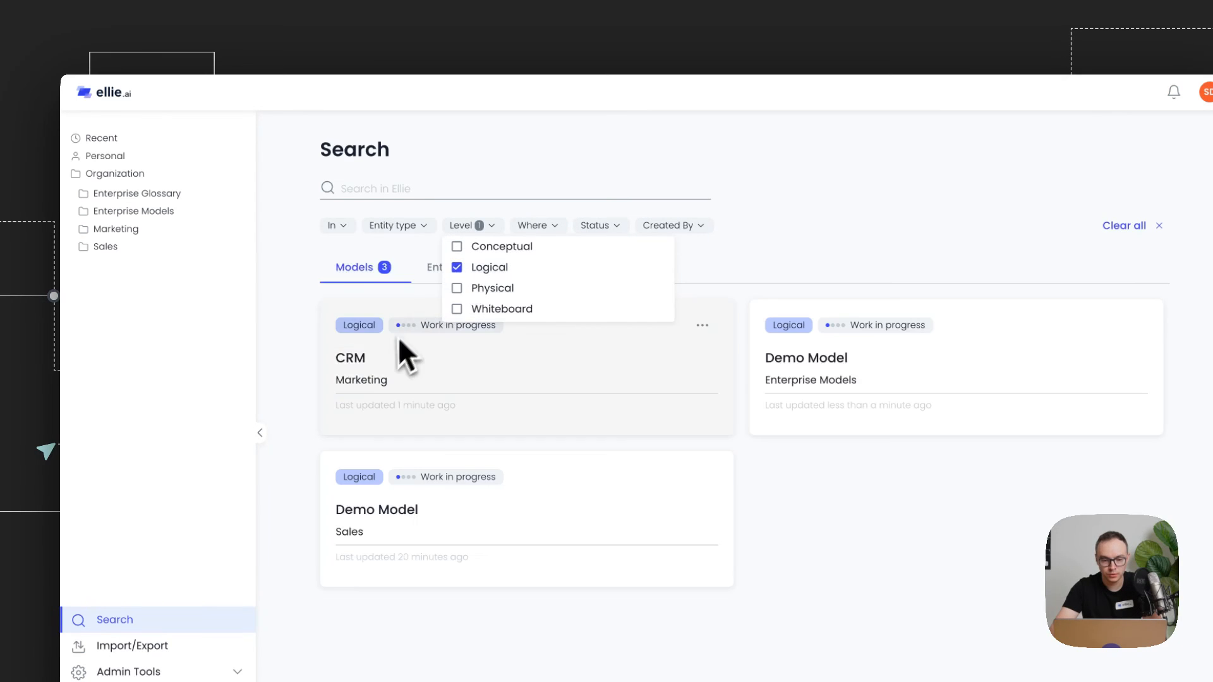
click(298, 310)
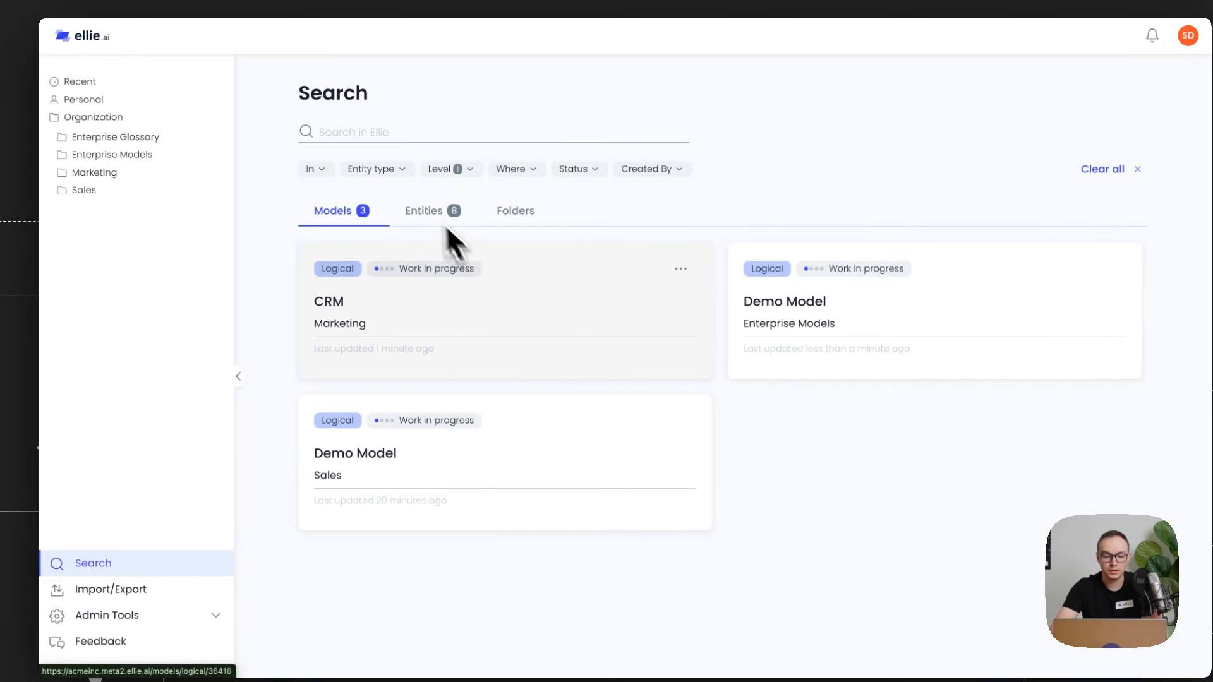
click(423, 211)
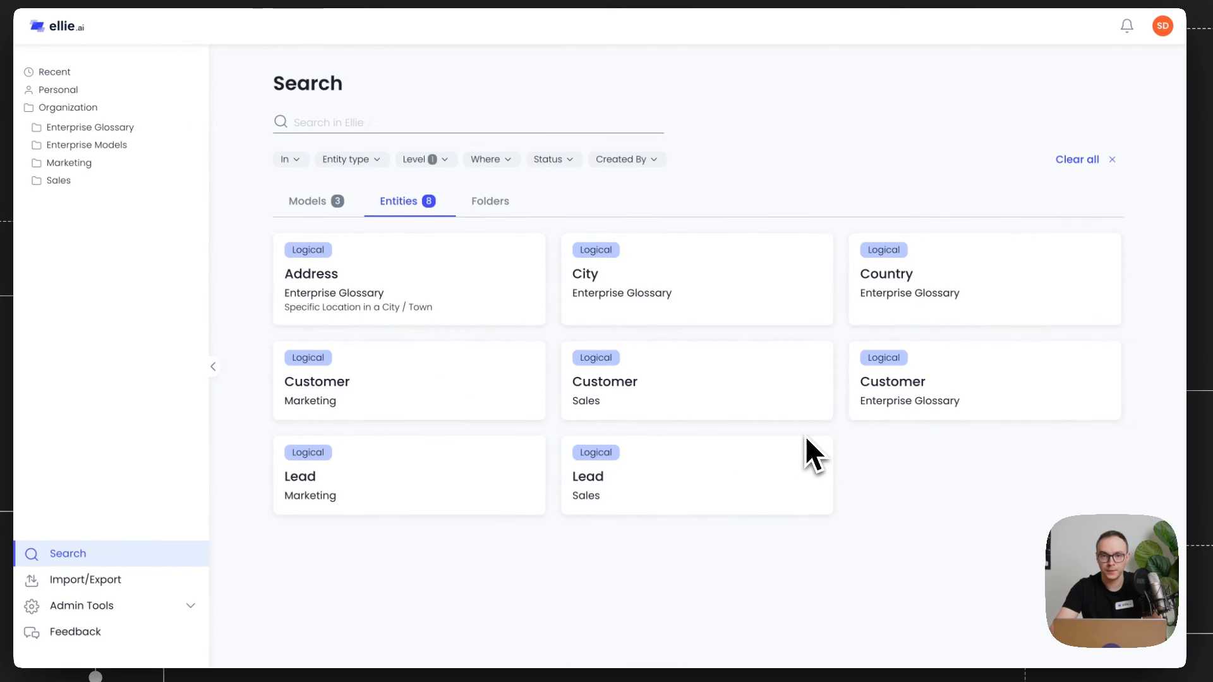
click(429, 279)
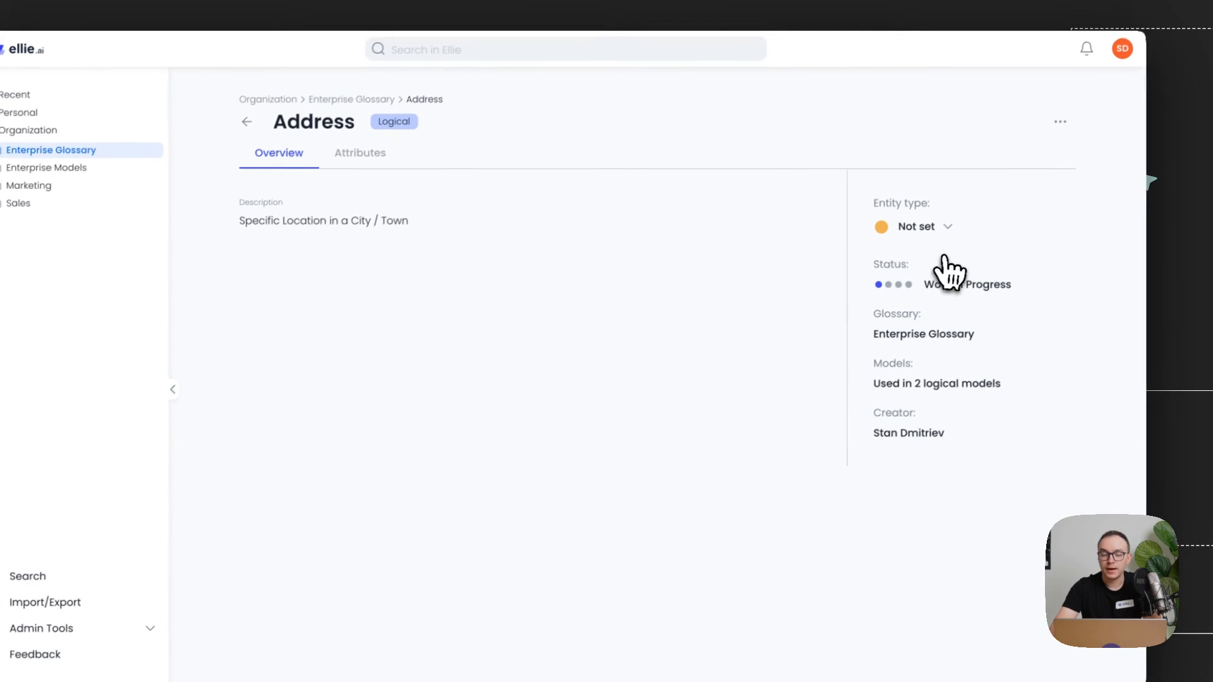
Step: Open the Entity settings admin page and review its list of attribute fields
click(920, 228)
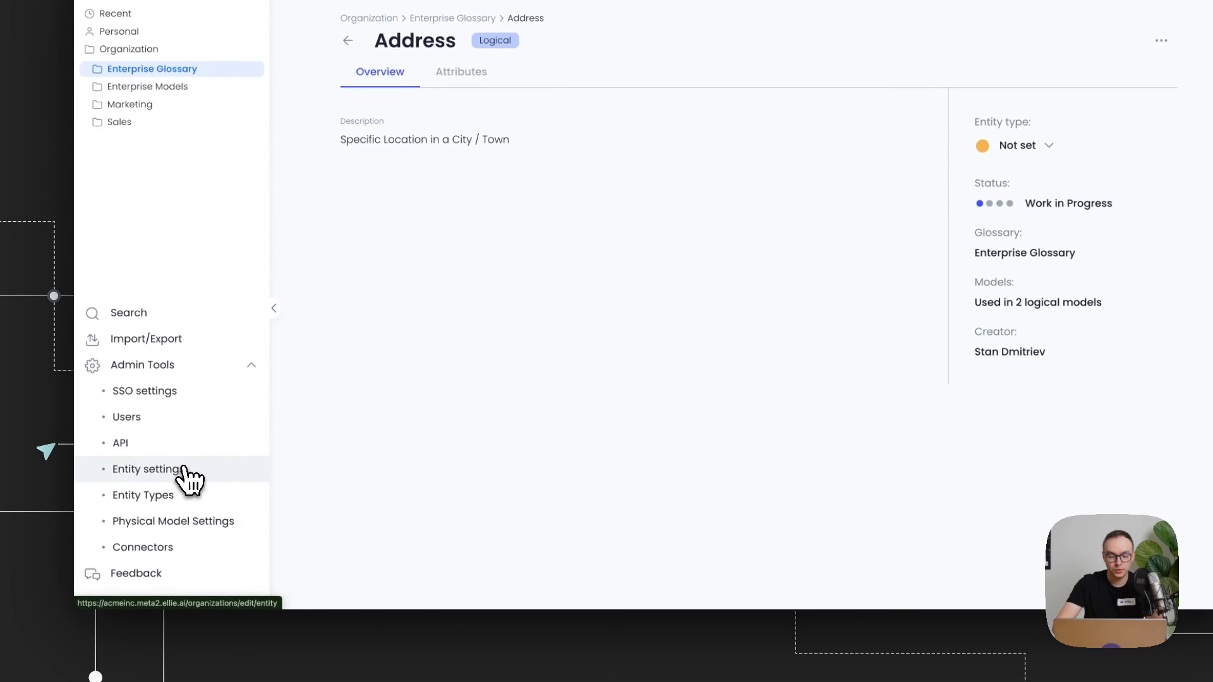
click(172, 552)
scroll(638, 503, down, 8)
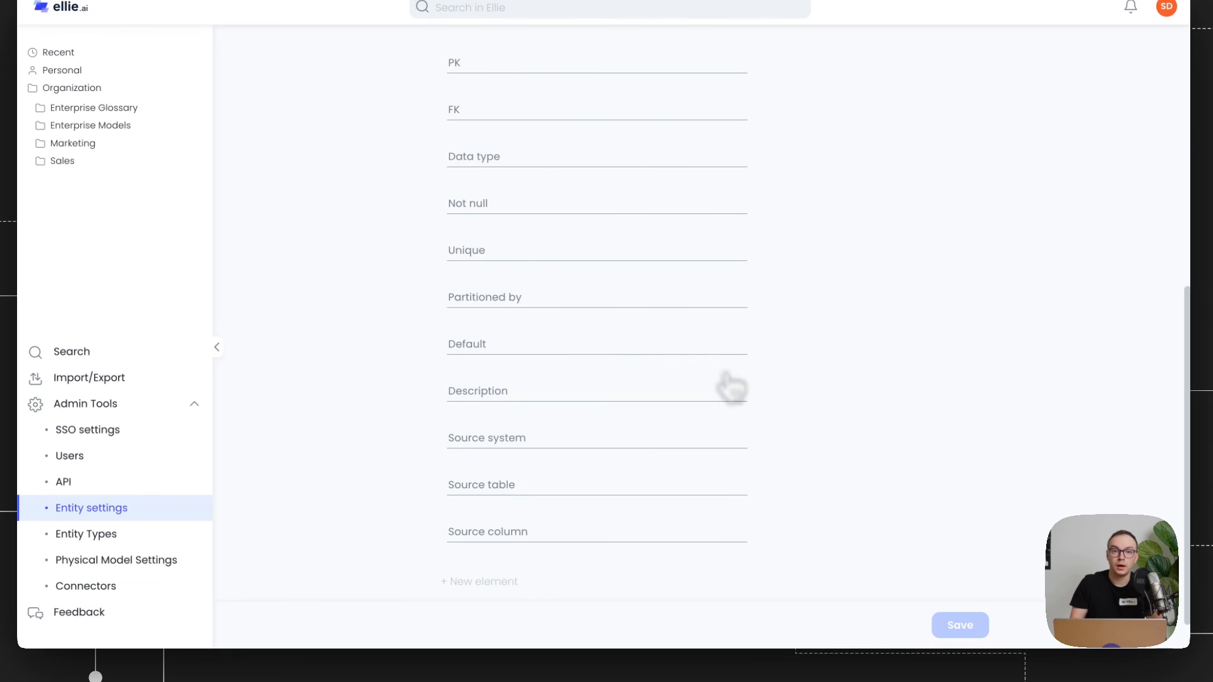
scroll(577, 487, up, 1)
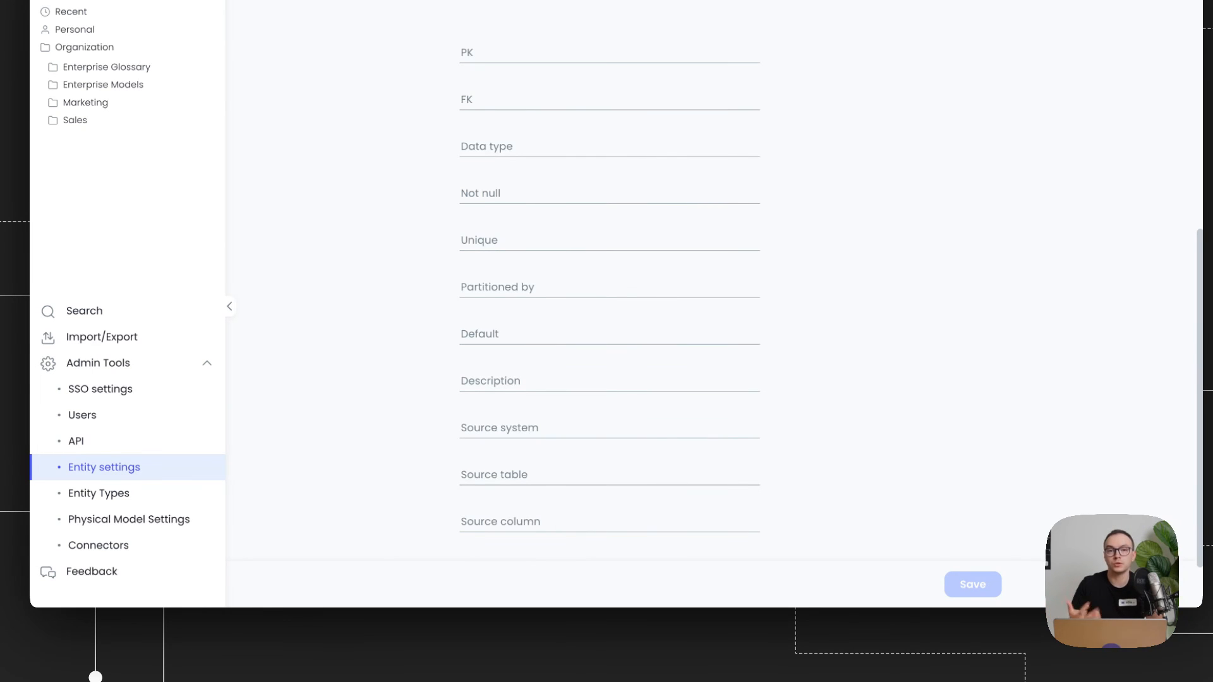
scroll(610, 284, down, 1)
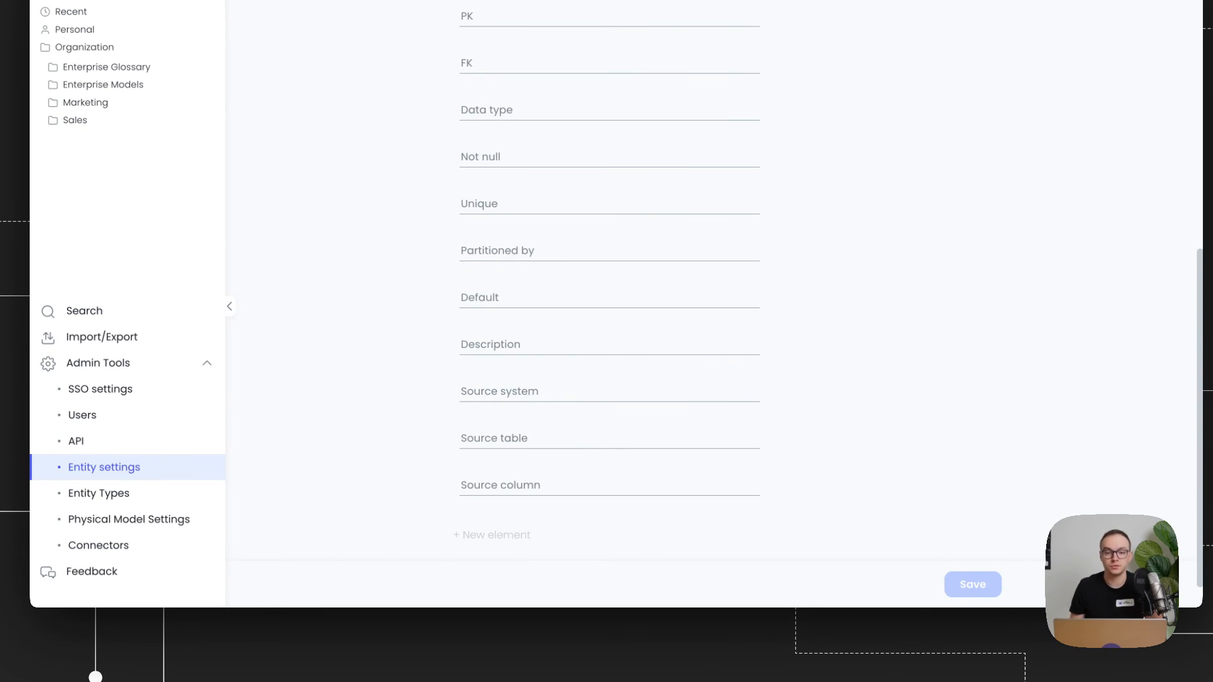